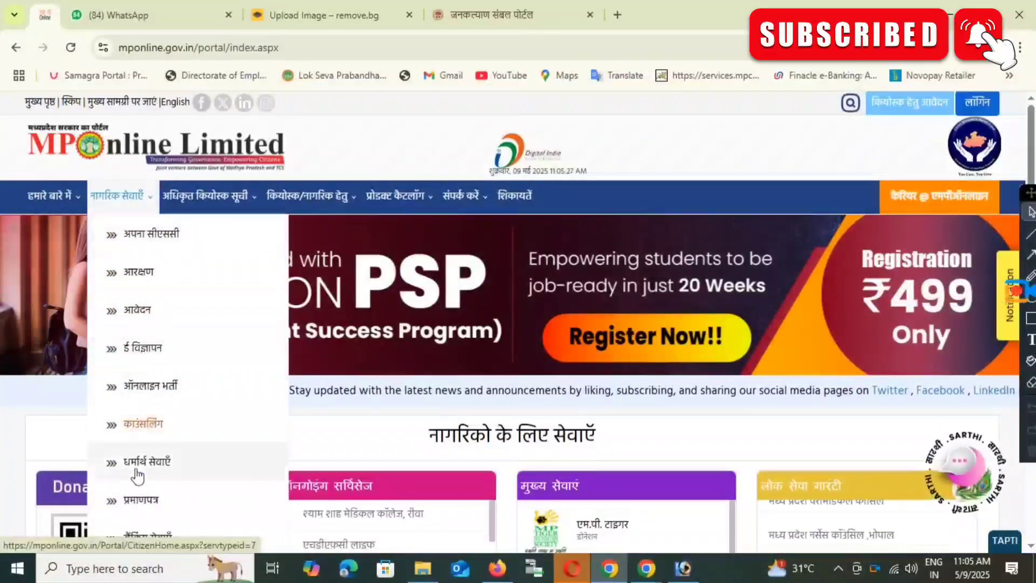
Step: Scroll the MPOnline home page, then bring up the नागरिक सेवाएँ (citizen services) dropdown
scroll(744, 416, "down", 2)
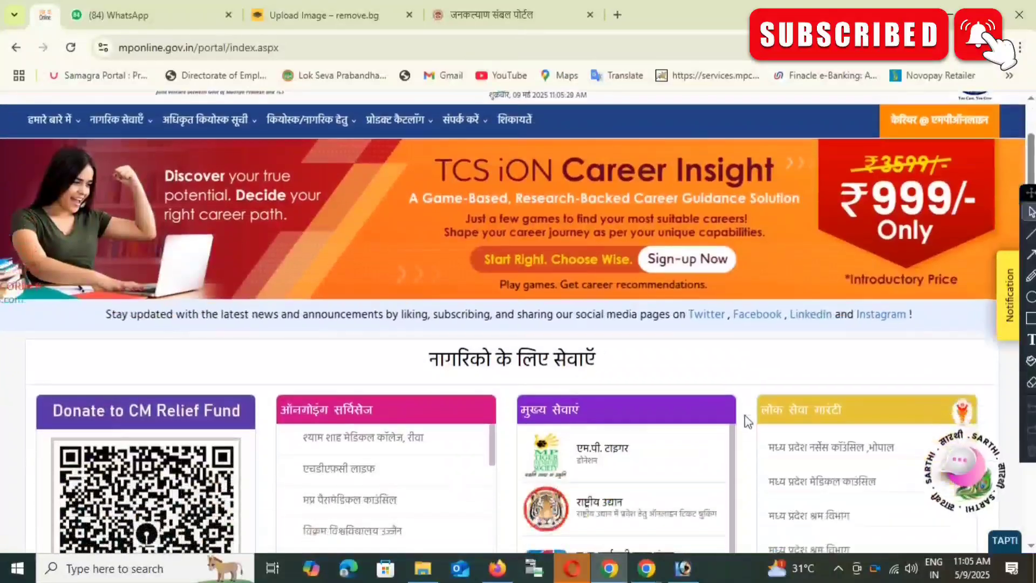
scroll(745, 415, "up", 2)
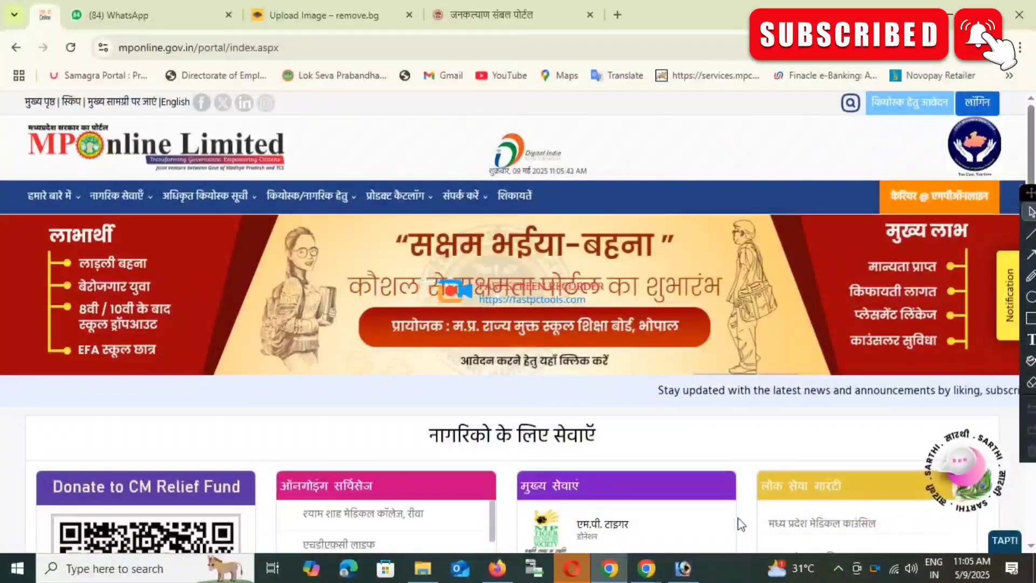
mouse_move(119, 197)
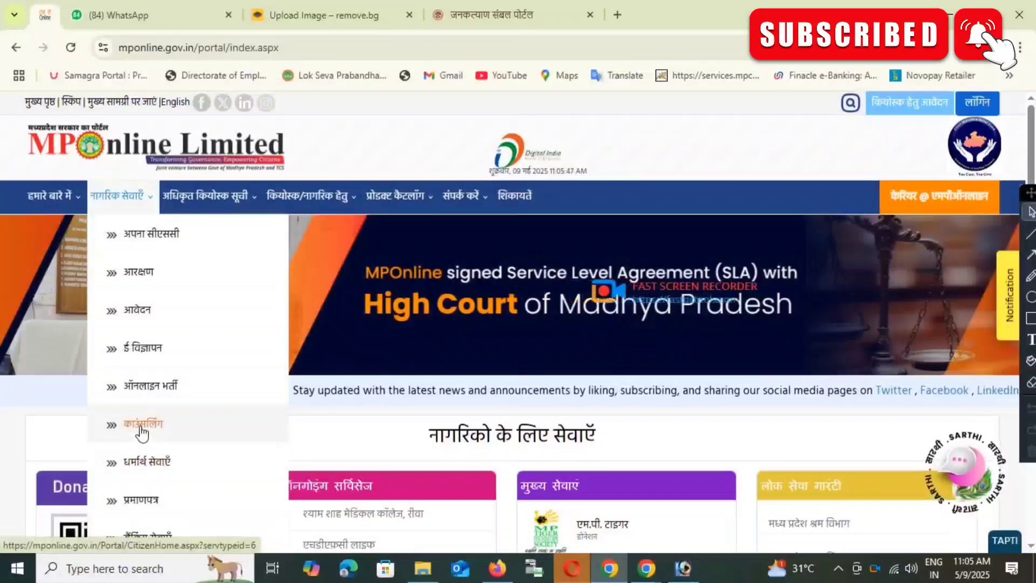
Step: Go to the आवेदन services page and scroll through the organisation cards to find माशिमं
left_click(139, 314)
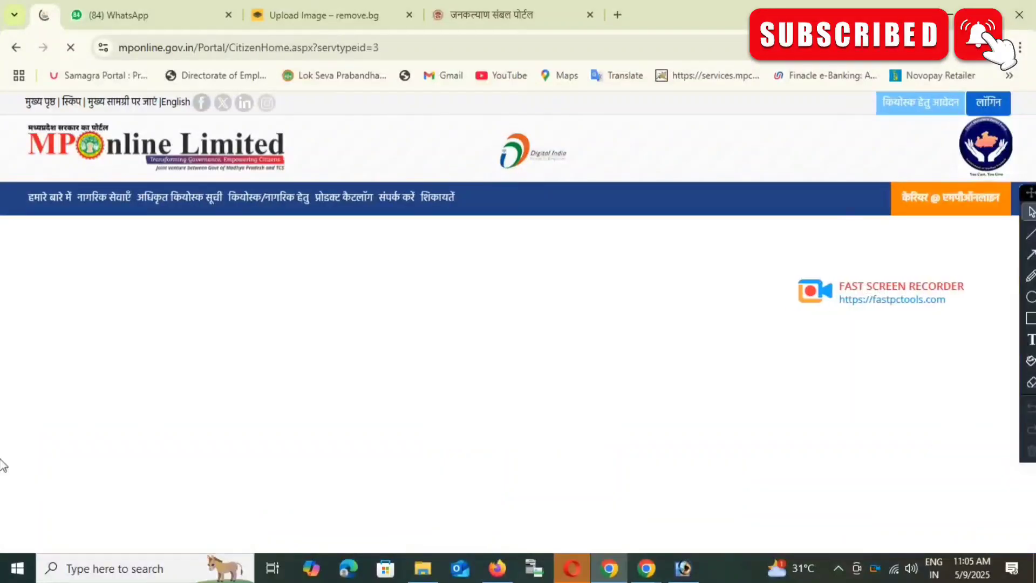
scroll(708, 354, "down", 11)
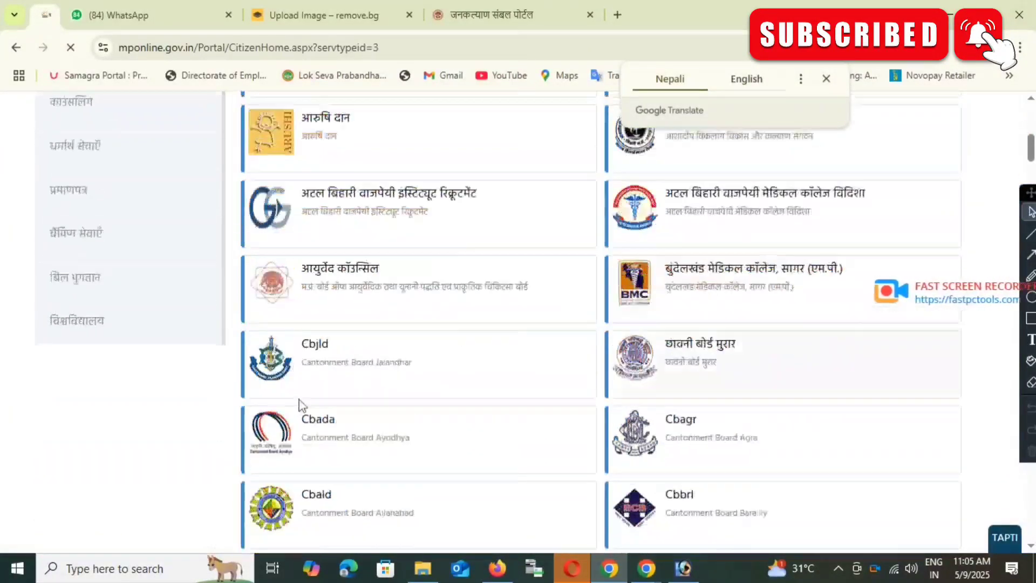
scroll(493, 407, "up", 12)
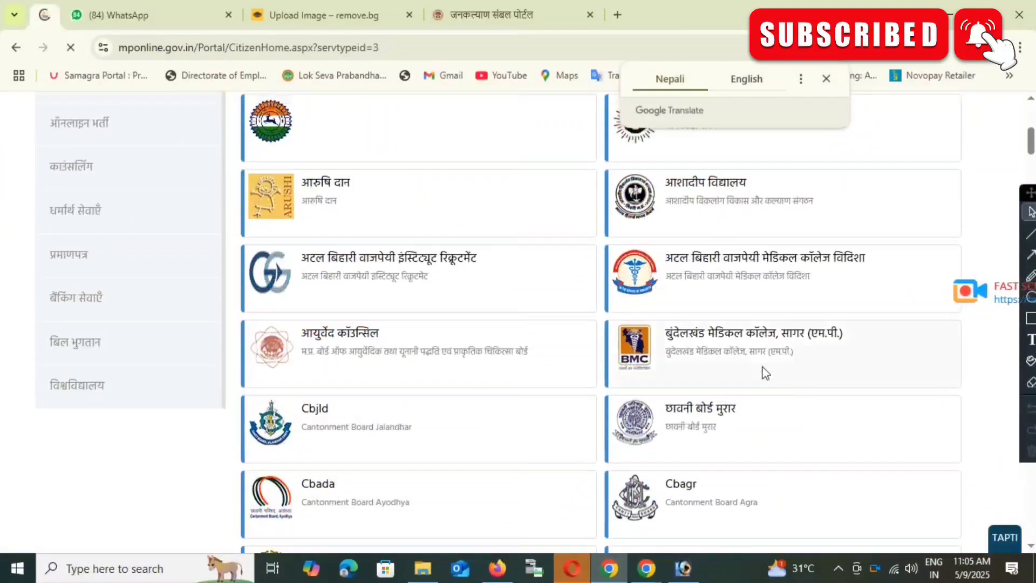
scroll(717, 396, "down", 12)
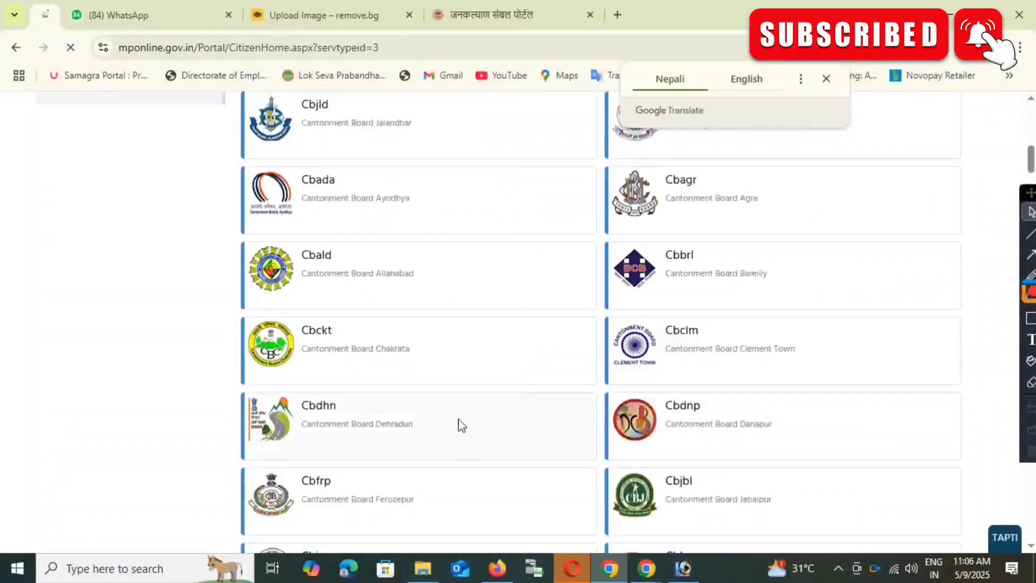
scroll(502, 413, "down", 10)
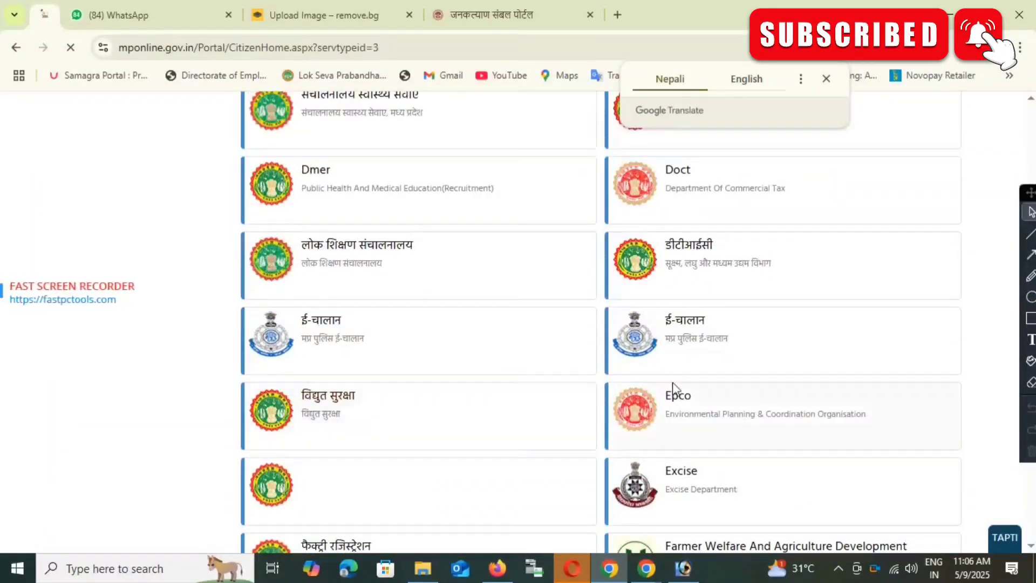
scroll(365, 446, "down", 7)
scroll(673, 407, "up", 4)
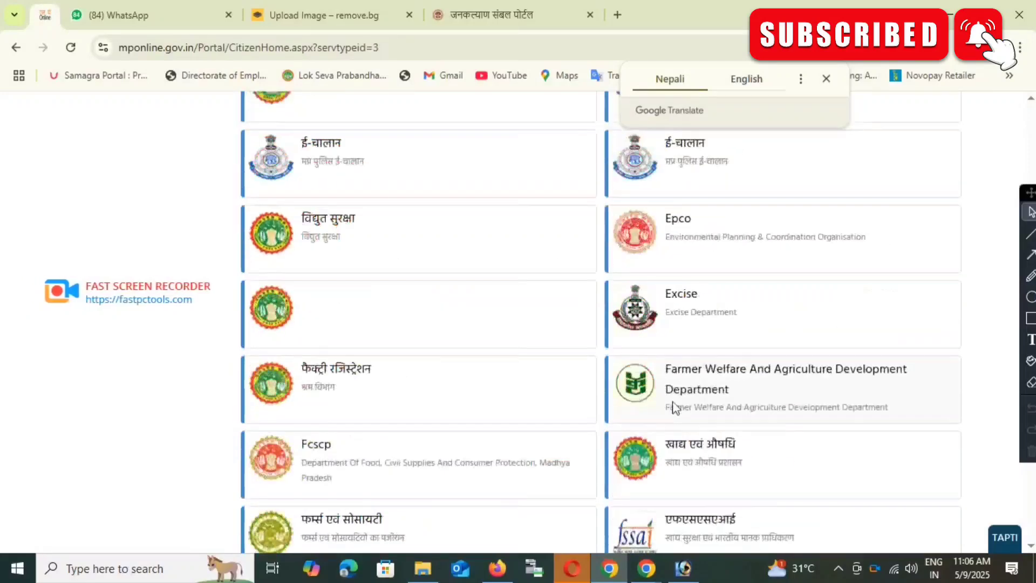
scroll(673, 408, "up", 10)
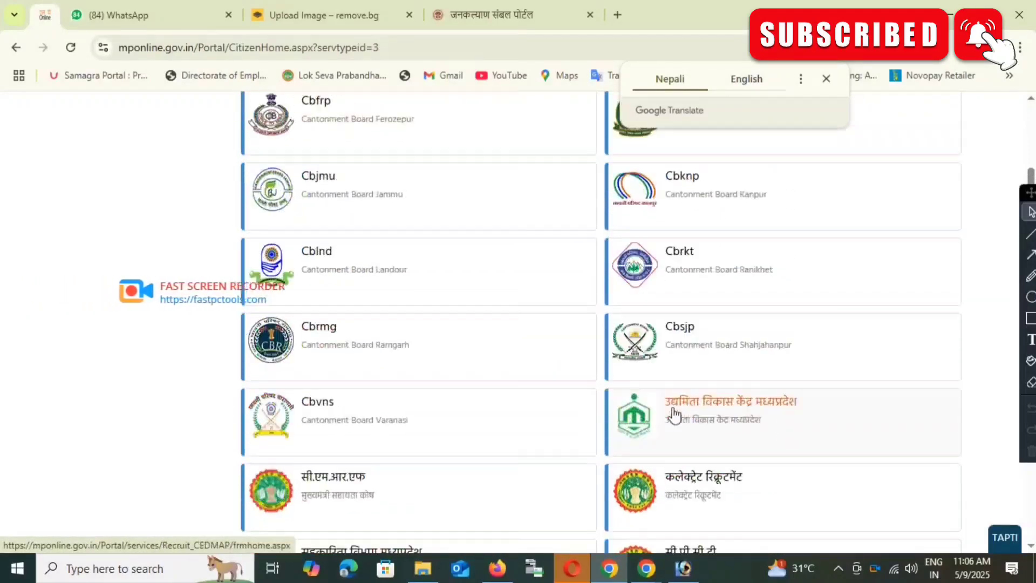
scroll(673, 417, "up", 4)
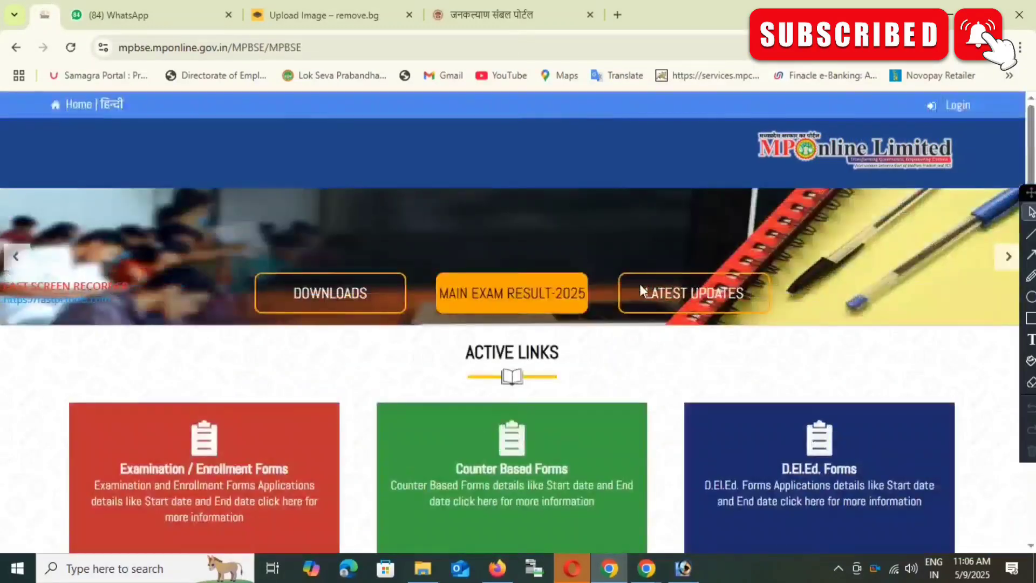
Step: Open Examination / Enrollment Forms from the MPBSE Active Links and scroll to SECOND CHANCE EXAM FORM 2025
scroll(484, 474, "down", 2)
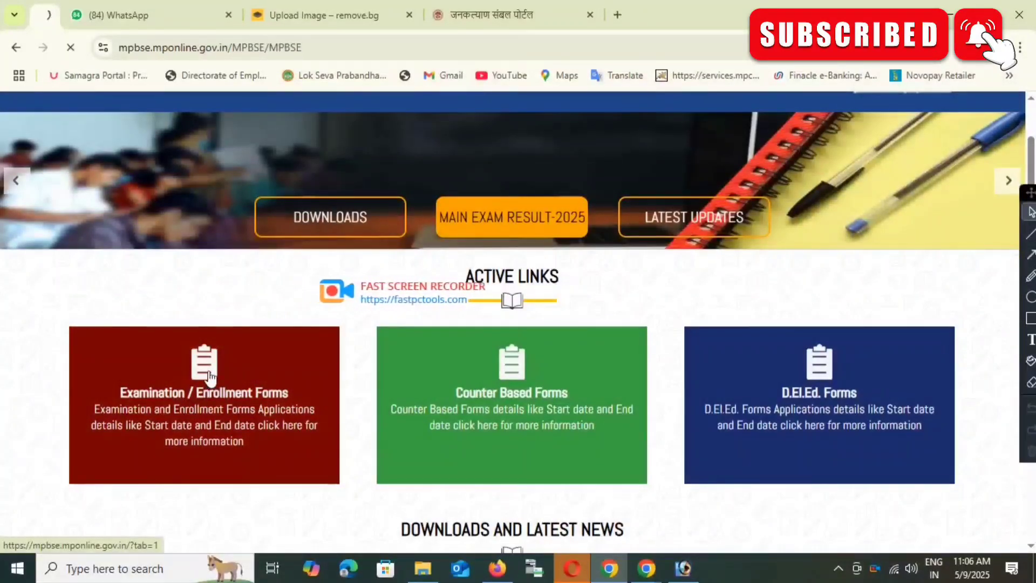
left_click(213, 394)
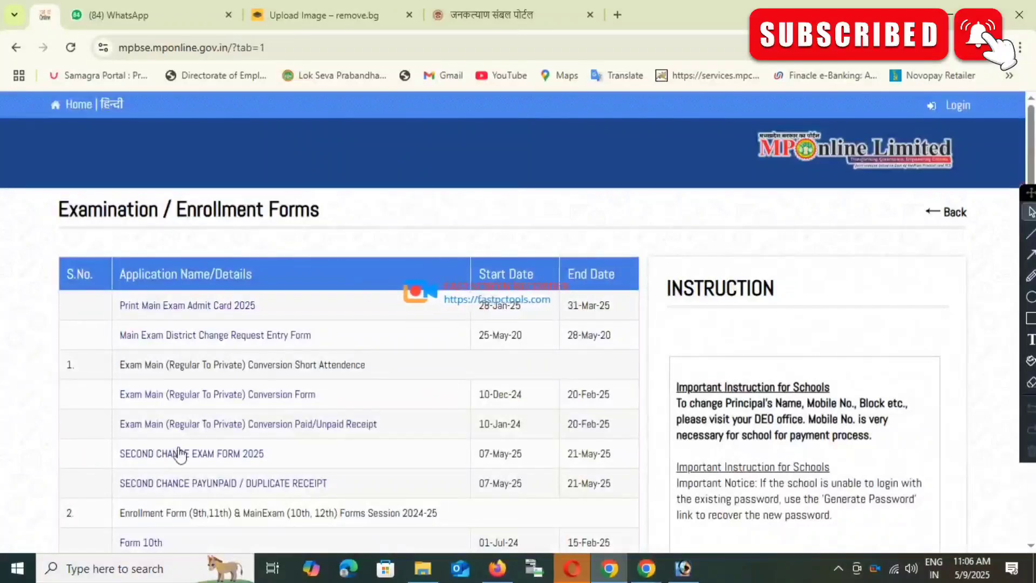
scroll(180, 455, "down", 1)
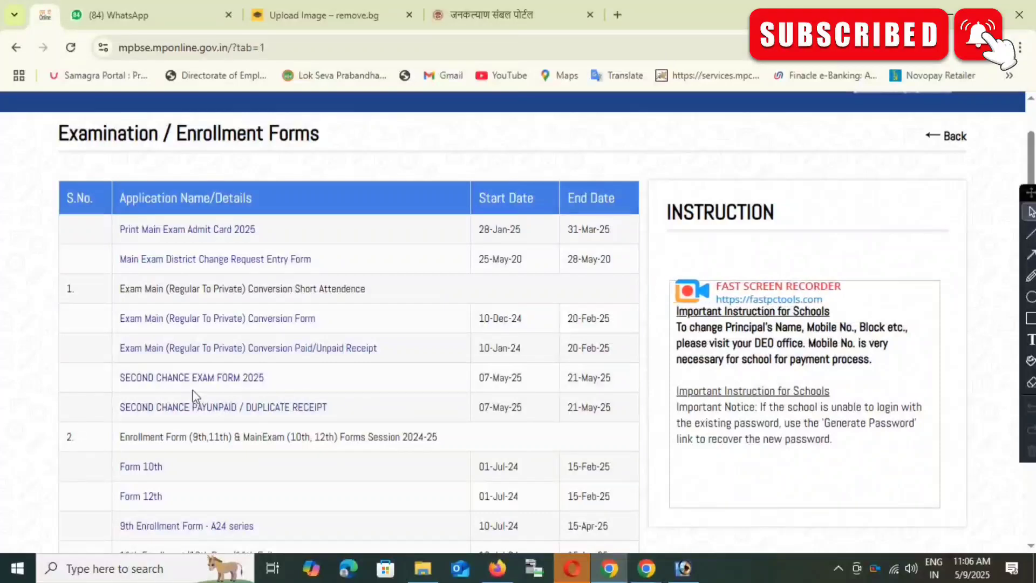
Step: In SECOND CHANCE EXAM FORM 2025, search the candidate's roll number with class 12TH and pass year 2025
left_click(253, 379)
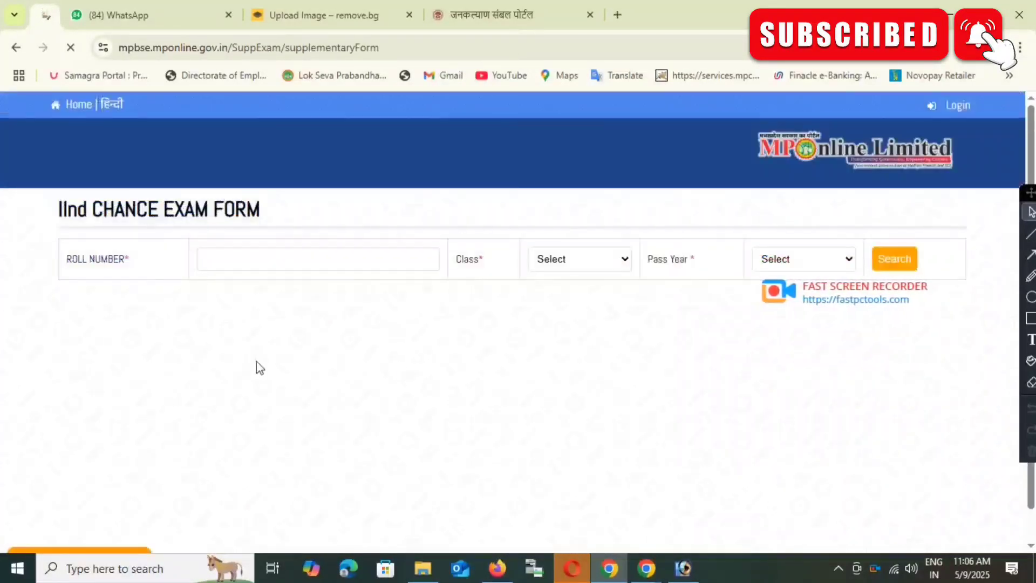
left_click(240, 259)
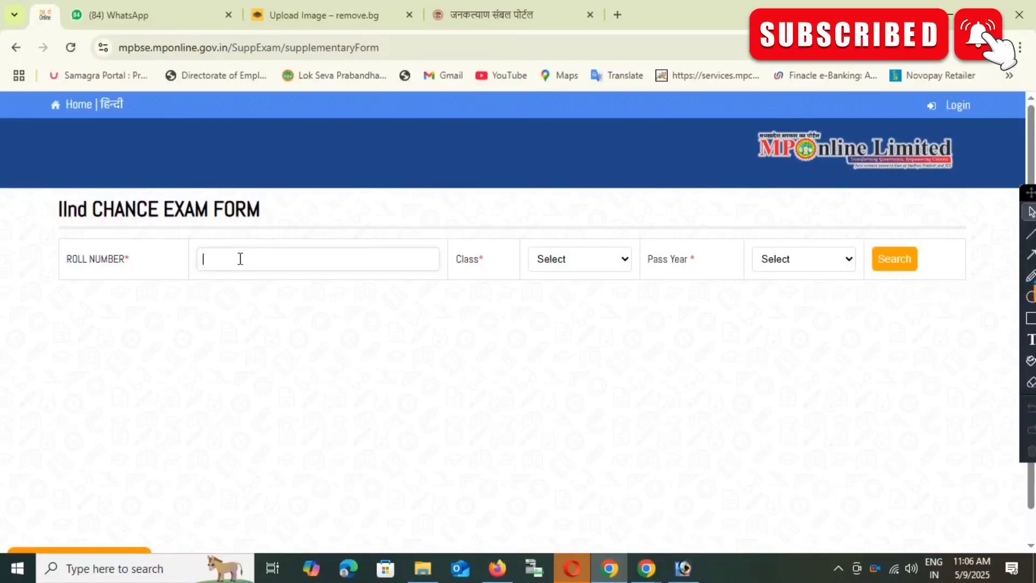
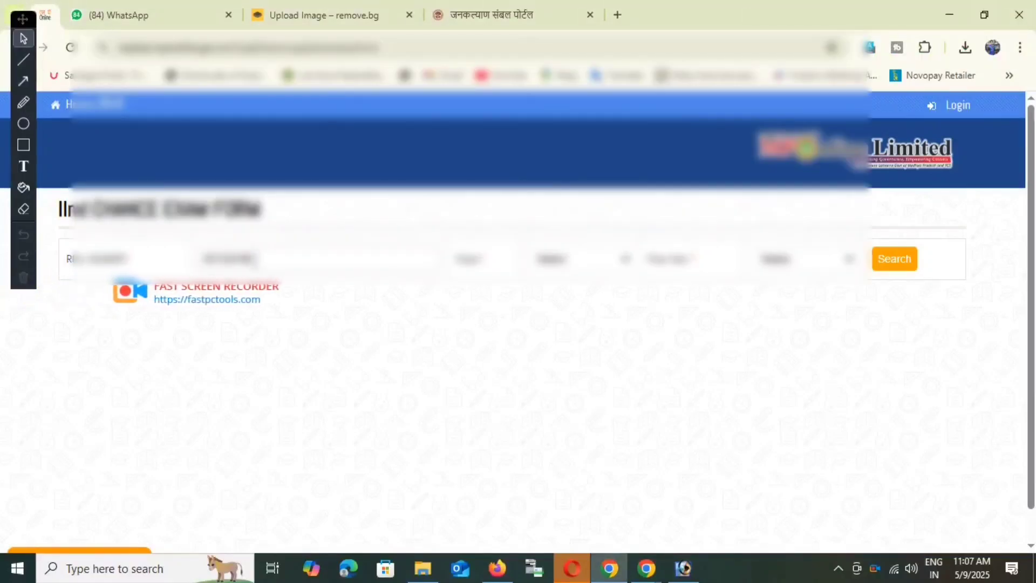
left_click(581, 269)
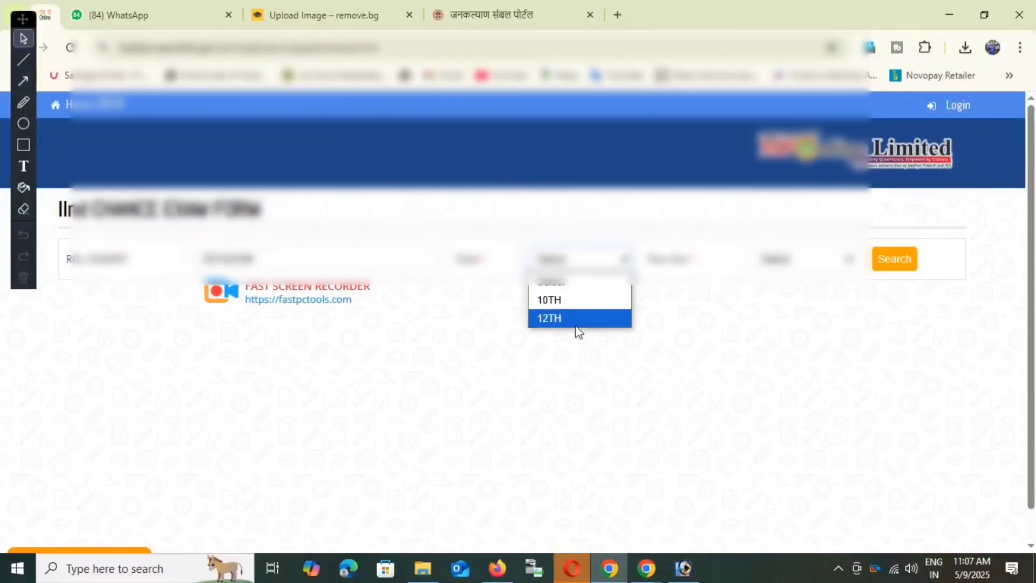
left_click(552, 300)
left_click(801, 259)
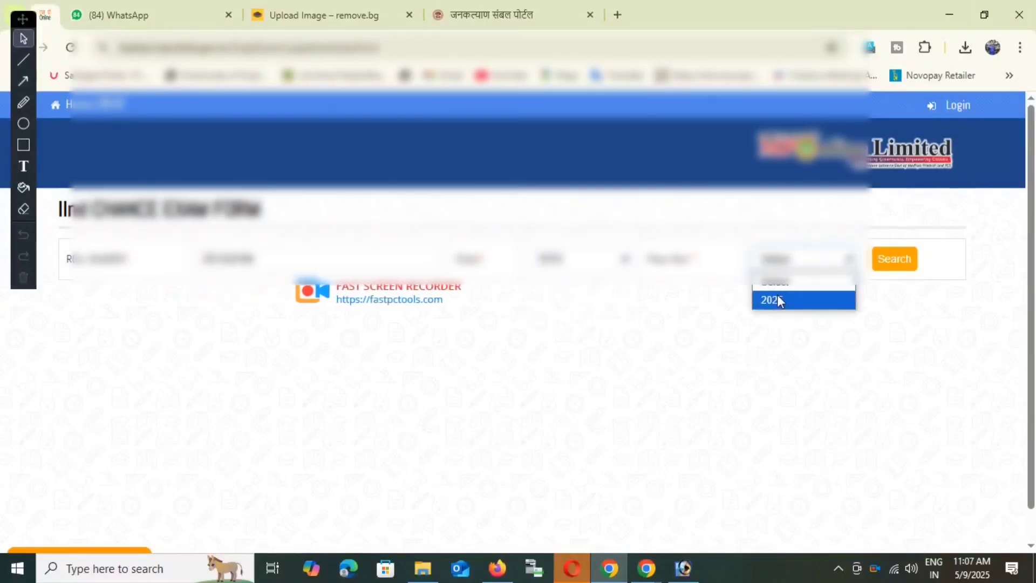
left_click(777, 298)
left_click(911, 264)
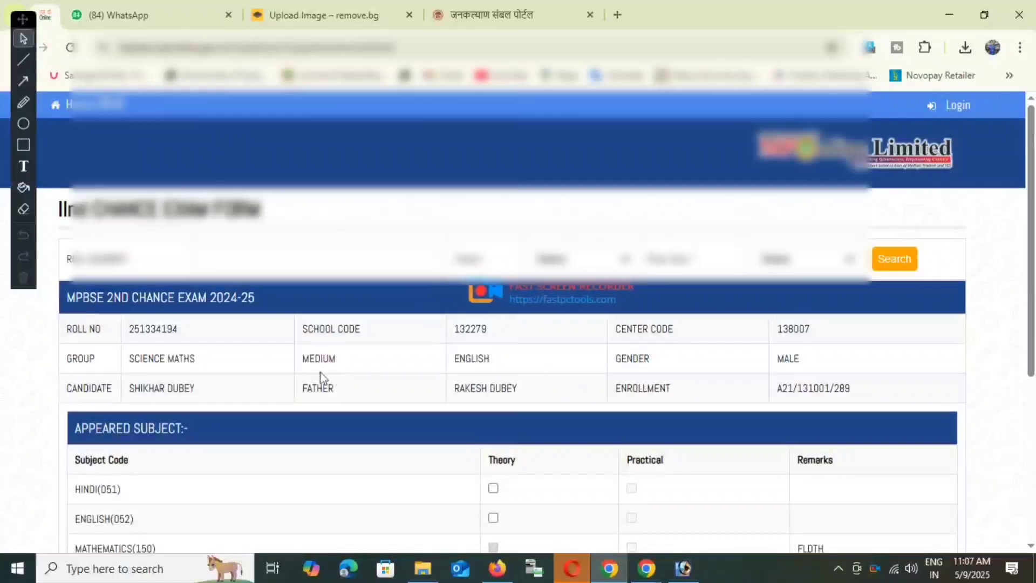
Step: Review the candidate's details and save the application for subjects 150 and 833
scroll(308, 391, "down", 1)
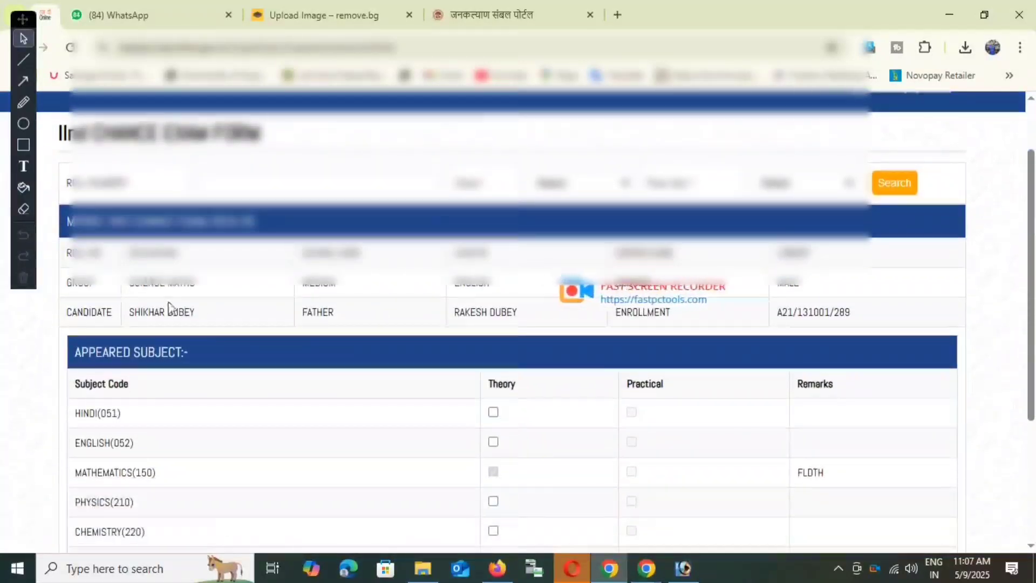
scroll(520, 427, "down", 2)
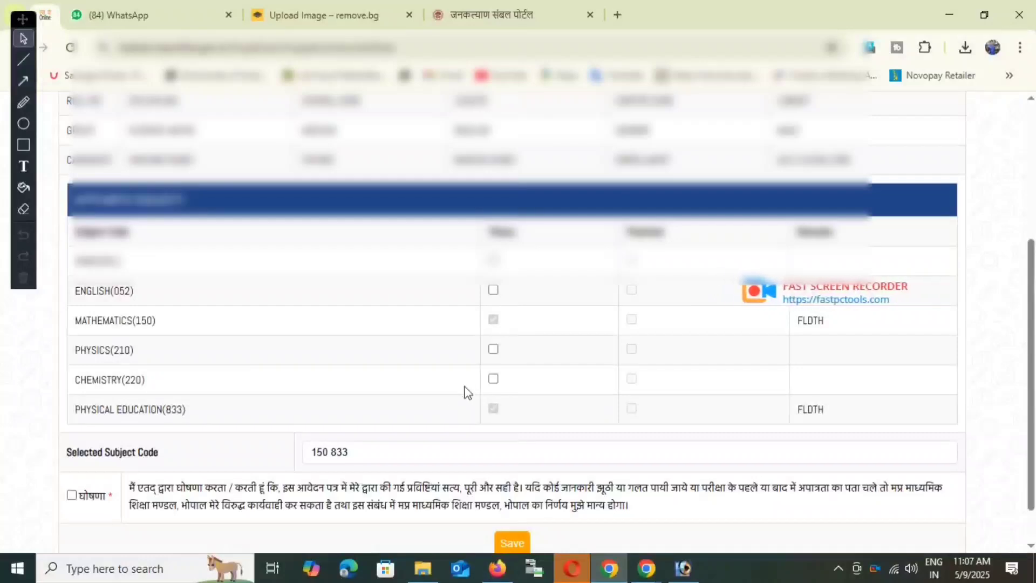
scroll(537, 339, "up", 2)
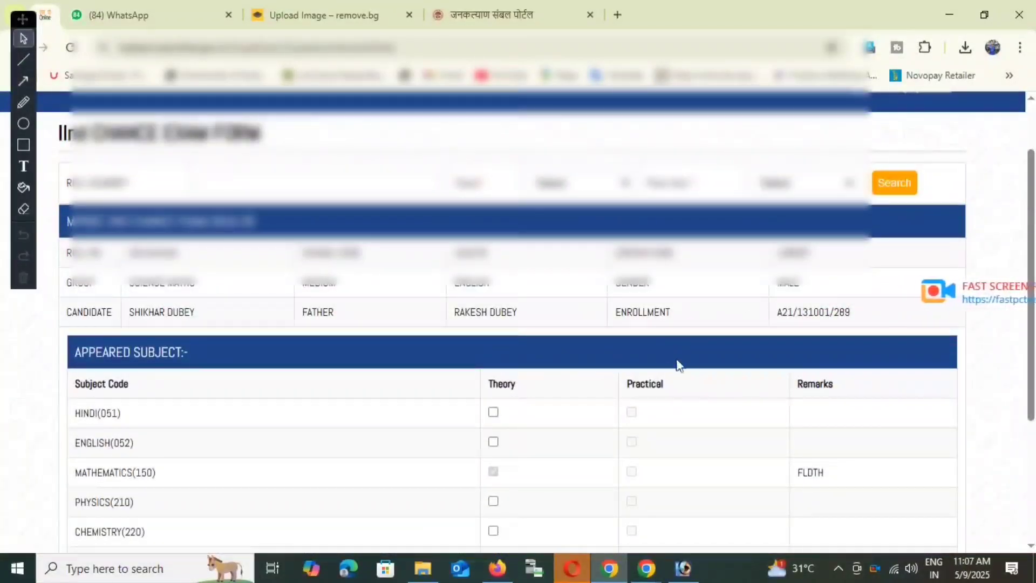
scroll(747, 354, "down", 3)
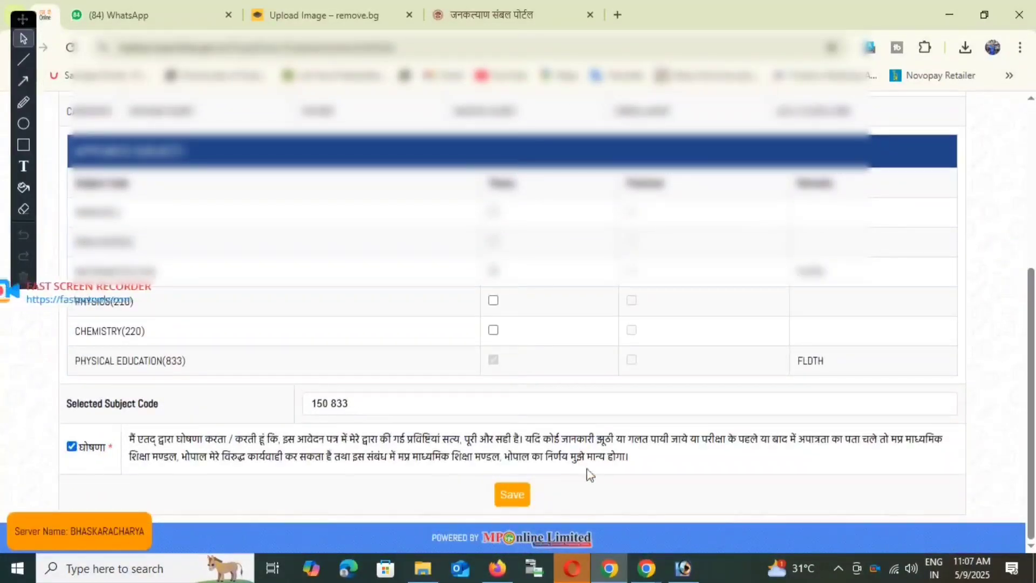
left_click(525, 497)
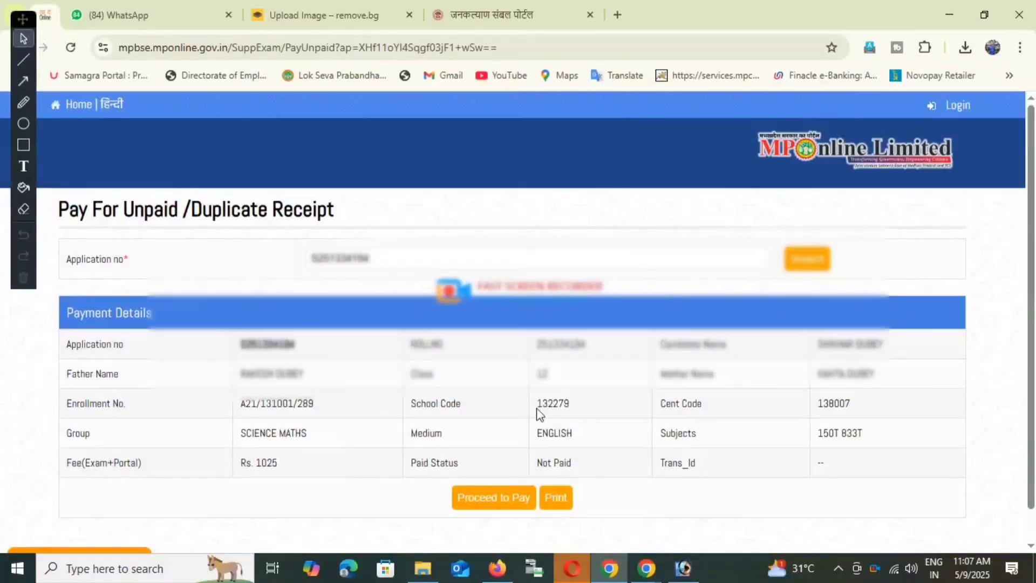
Step: Scroll down the payment summary totalling Rs.1025 to reach Proceed to Pay
scroll(525, 477, "down", 1)
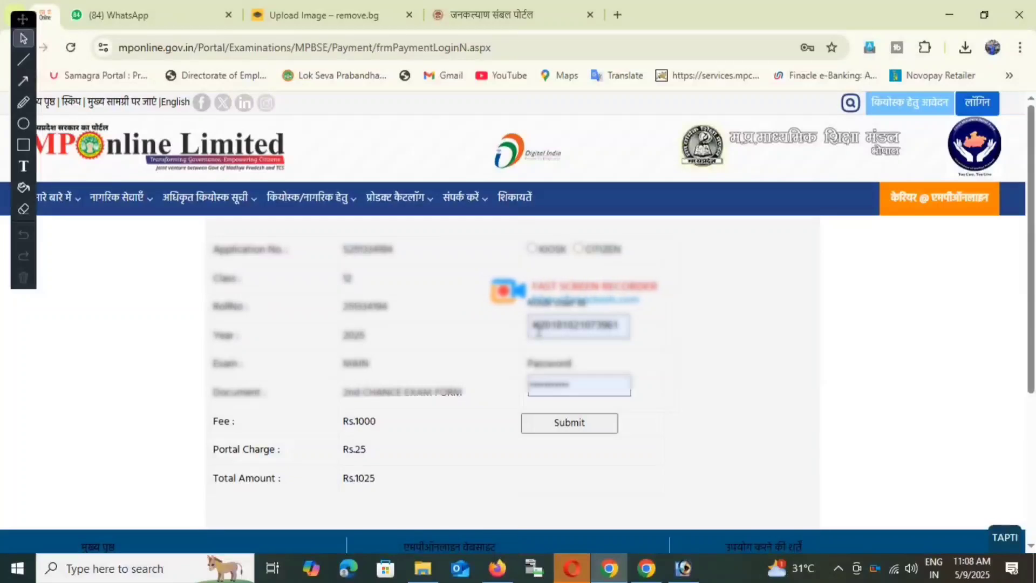
Step: Pay as a citizen via UPI through PayGov India NDML and accept the reference number notice
left_click(577, 249)
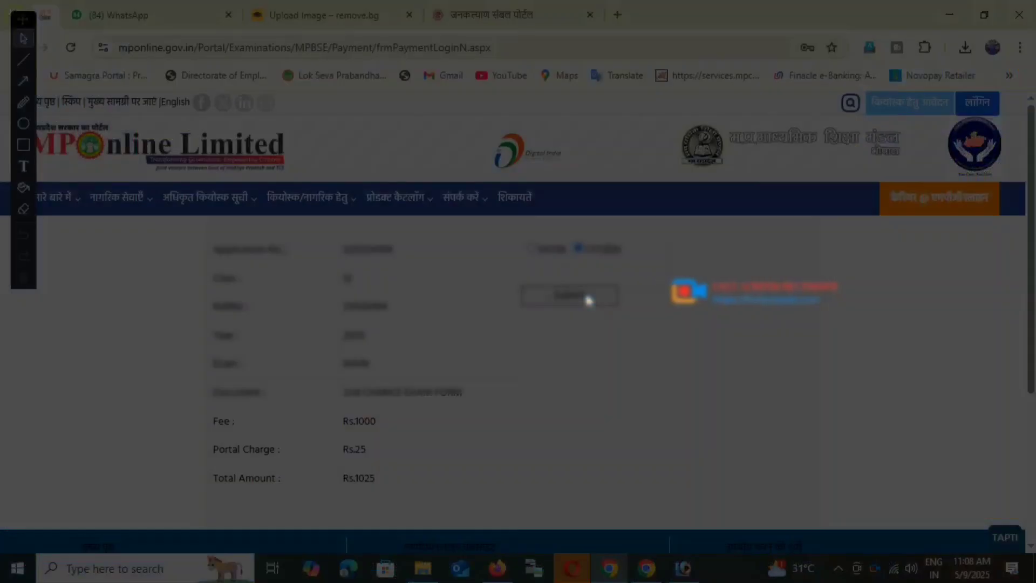
left_click(587, 297)
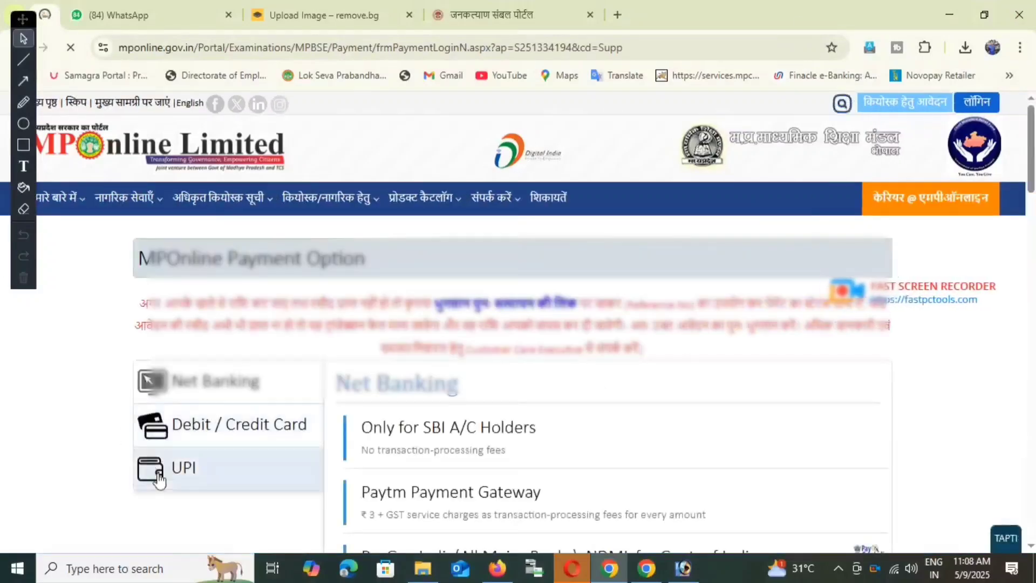
scroll(161, 474, "down", 3)
left_click(208, 324)
scroll(704, 354, "down", 3)
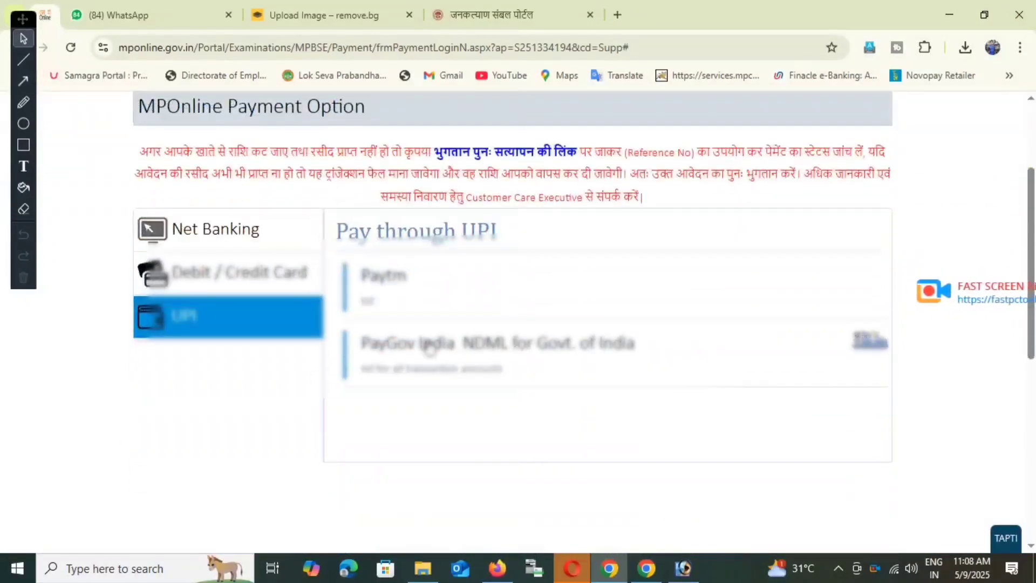
left_click(454, 348)
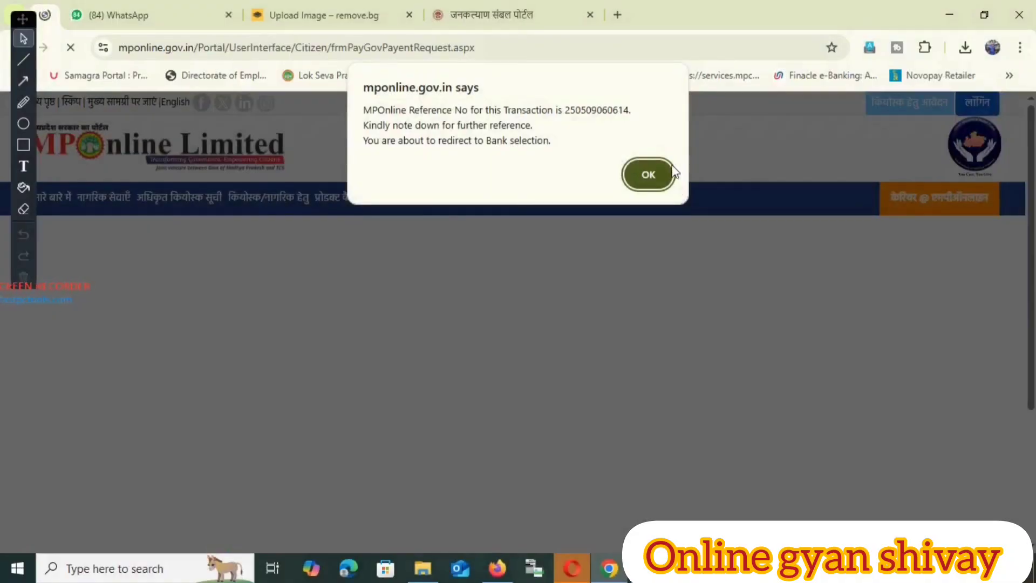
left_click(656, 170)
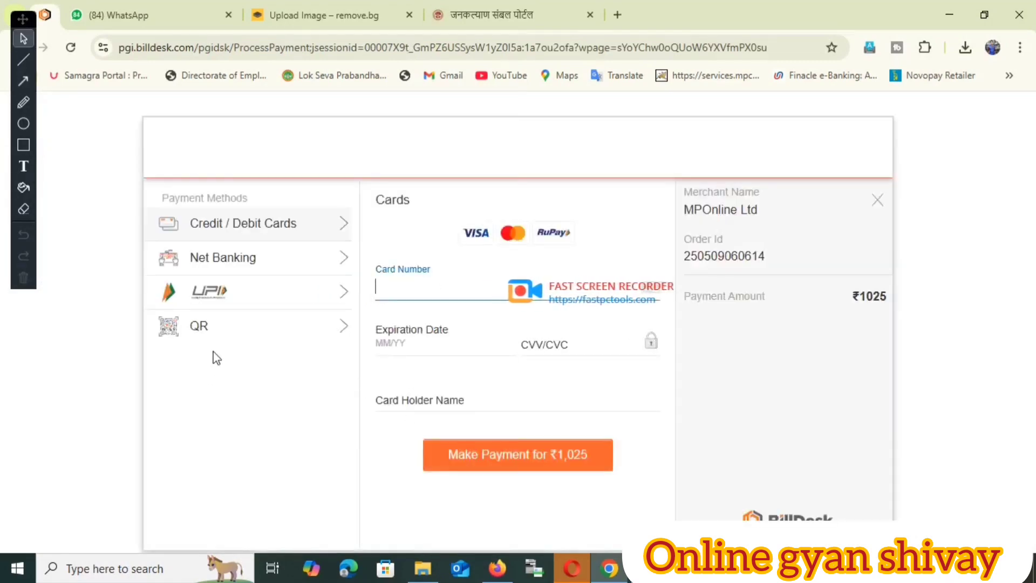
Step: Pay the ₹1025 fee on BillDesk with a BHIM UPI QR code
left_click(222, 338)
left_click(496, 365)
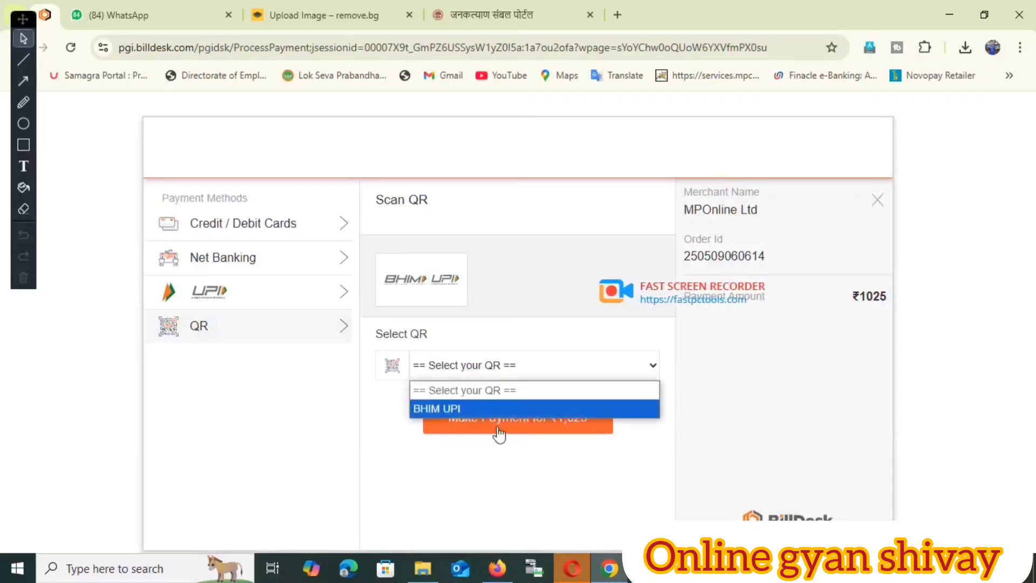
left_click(460, 408)
left_click(488, 416)
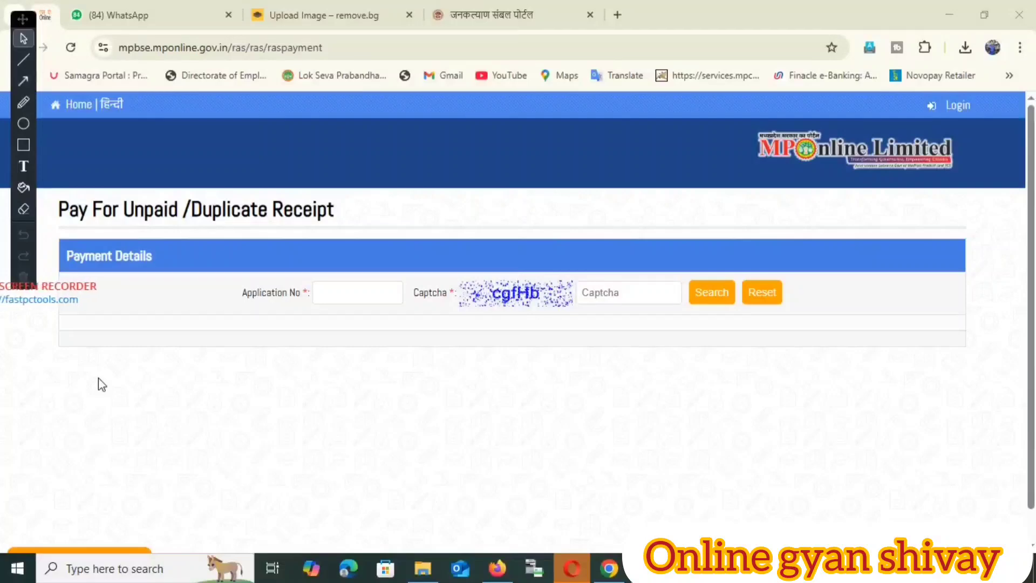
Step: Fill the receipt form with the application number and the captcha text
left_click(347, 294)
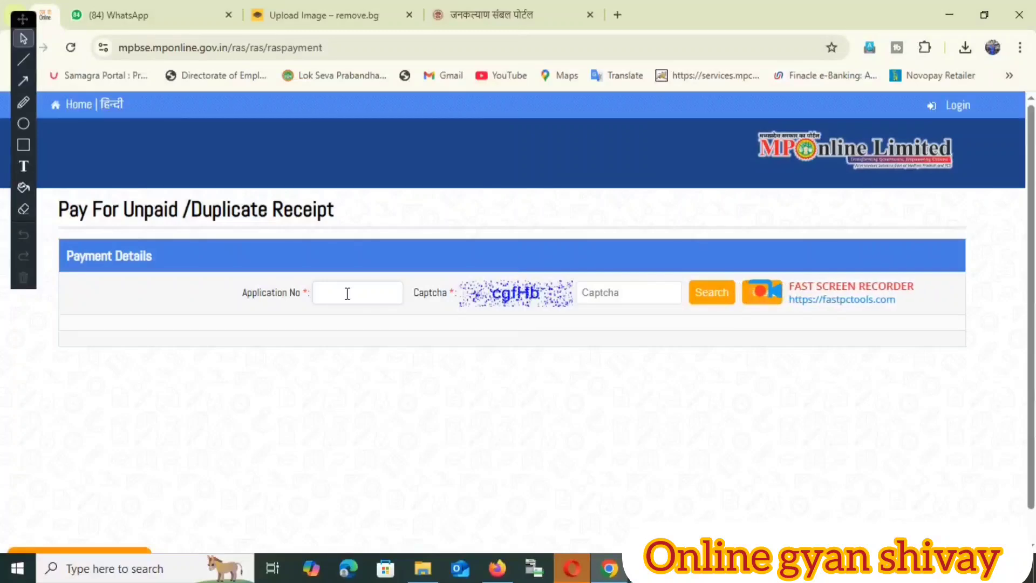
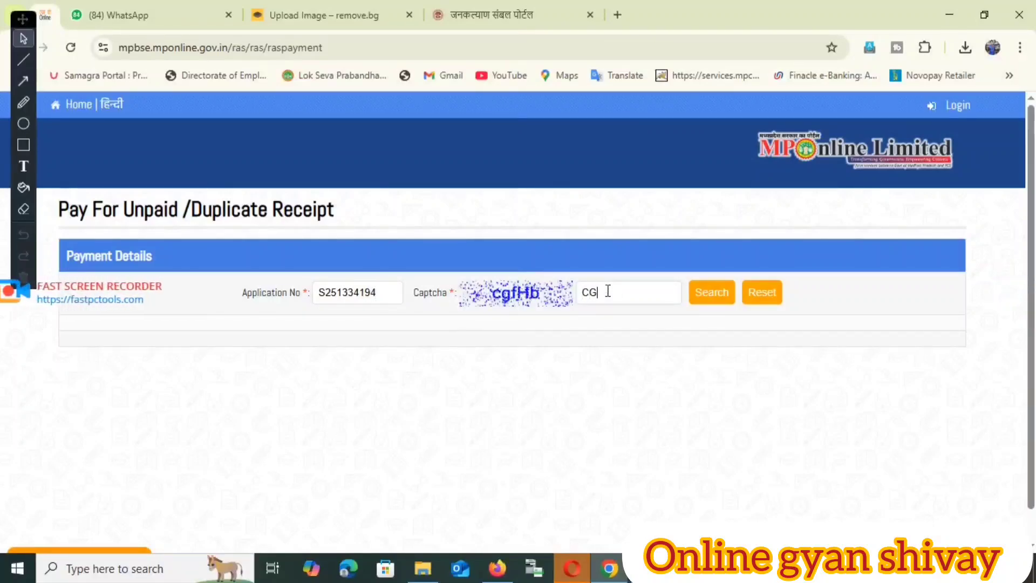
type("cg")
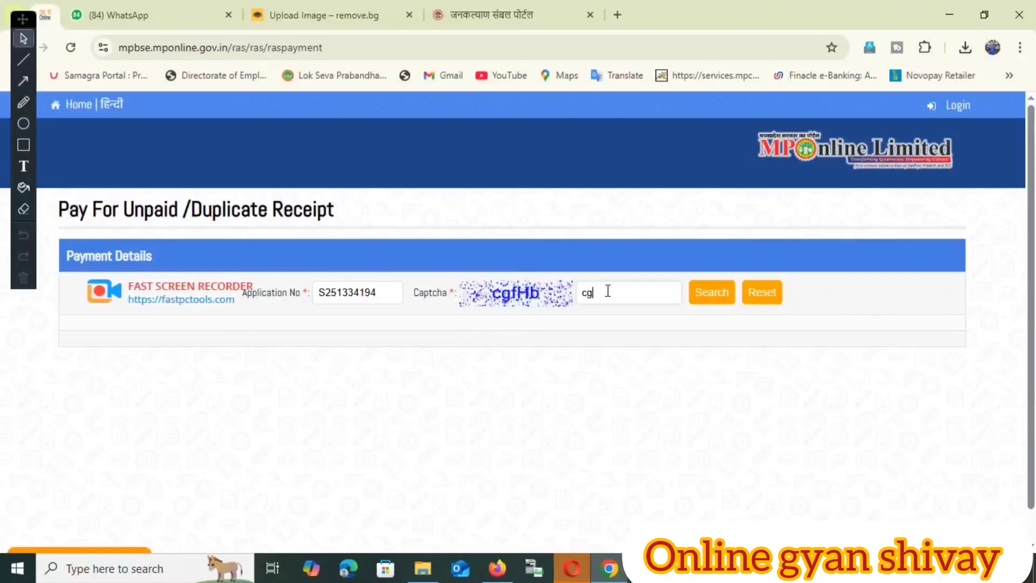
type("f")
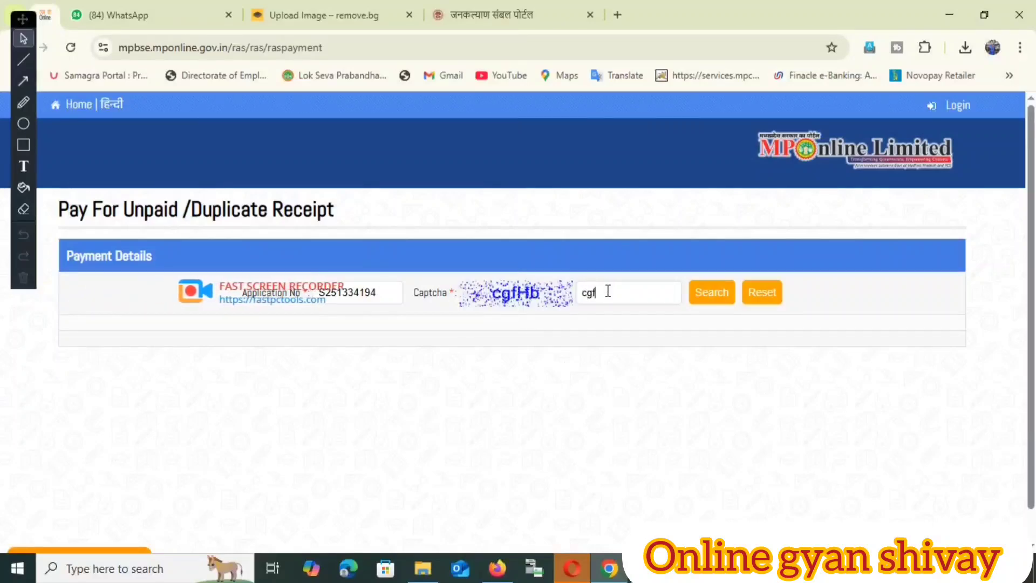
type("H")
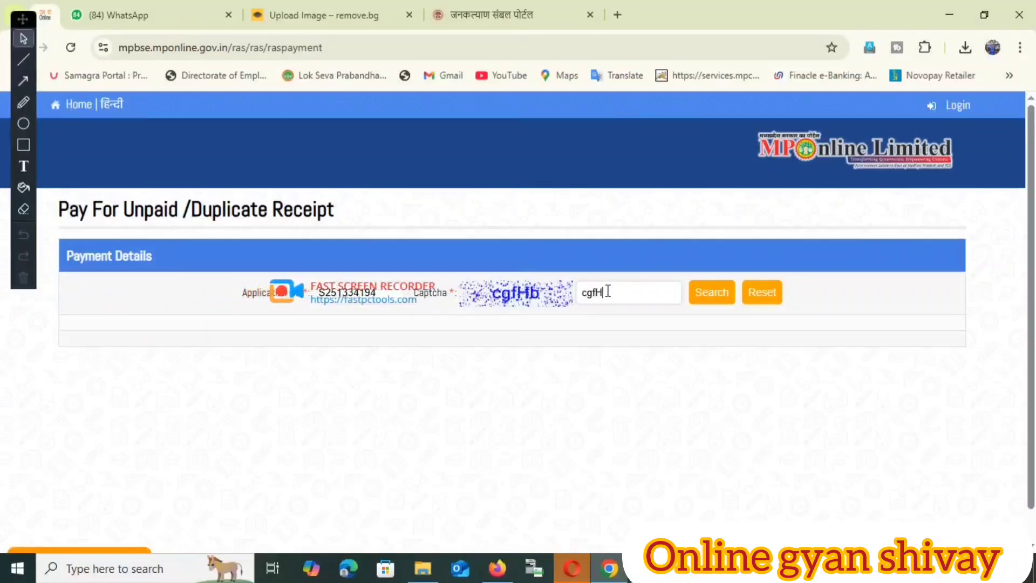
type("b")
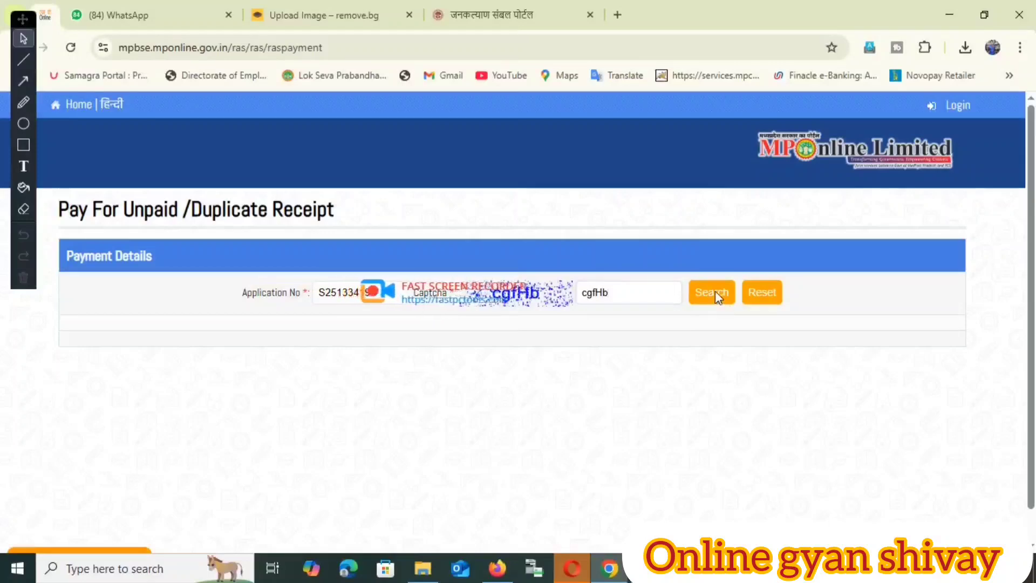
Step: Search for the receipt several times; no payment details are returned
left_click(714, 290)
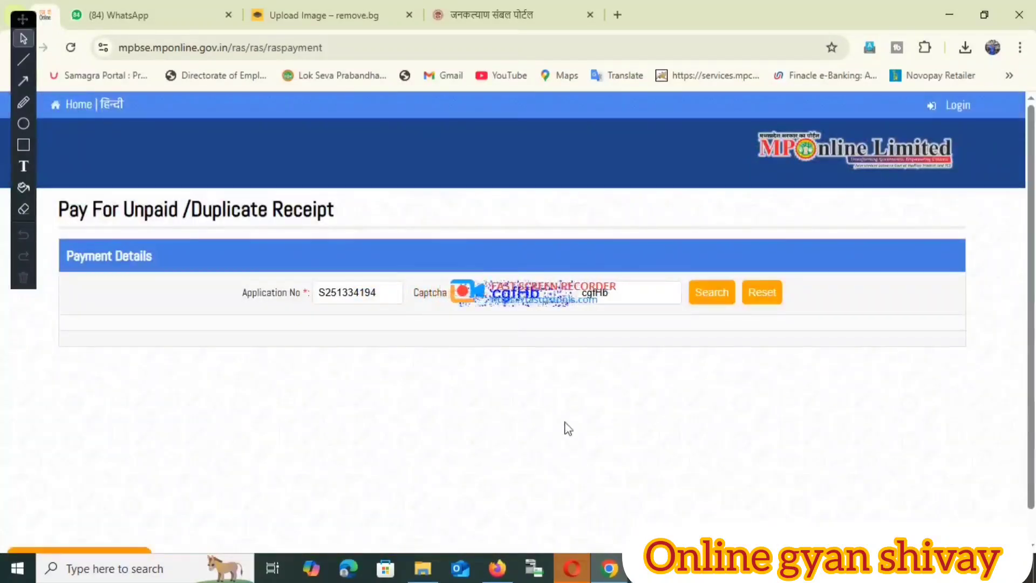
scroll(539, 421, "down", 1)
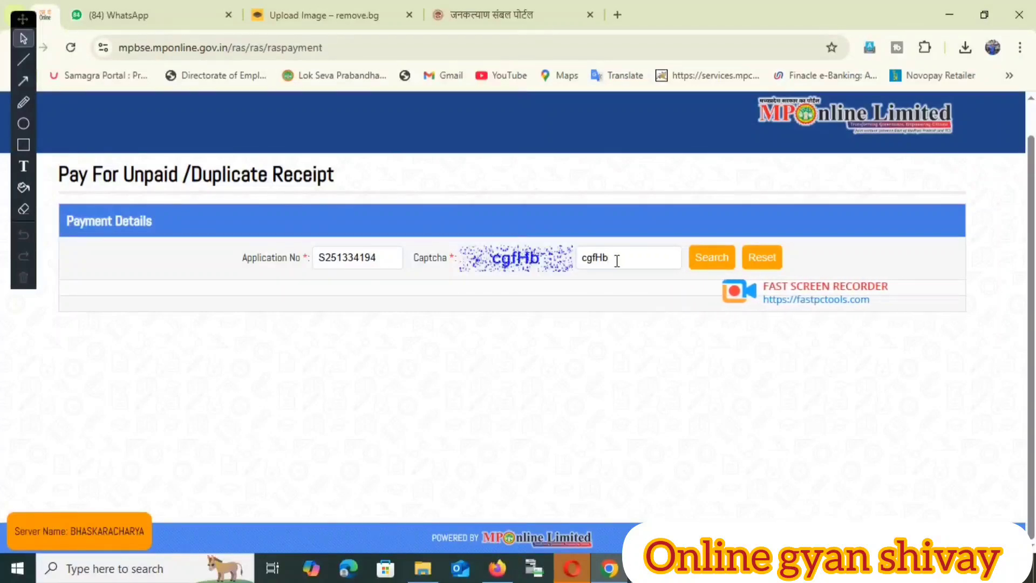
left_click(704, 258)
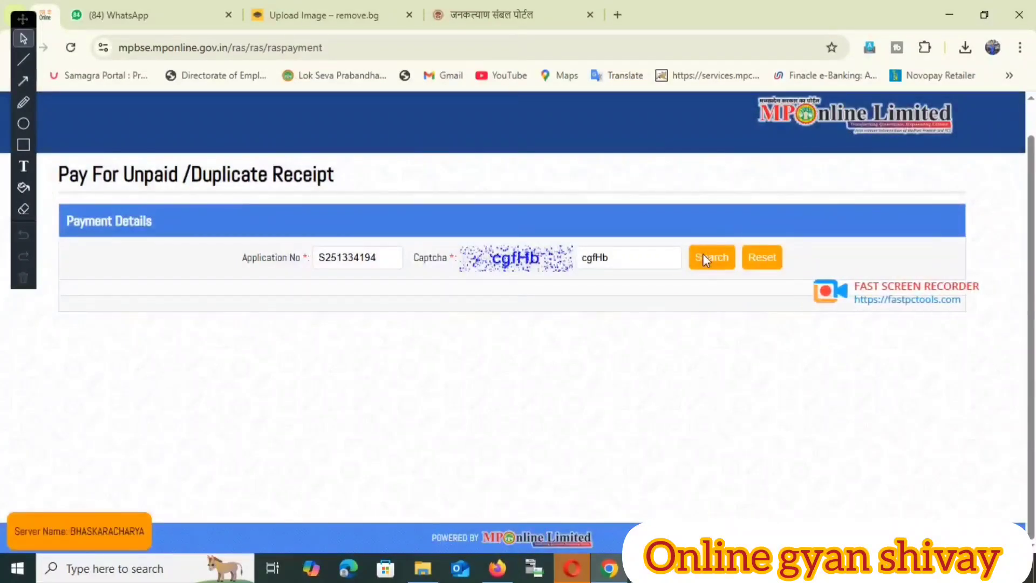
left_click(702, 253)
left_click(701, 254)
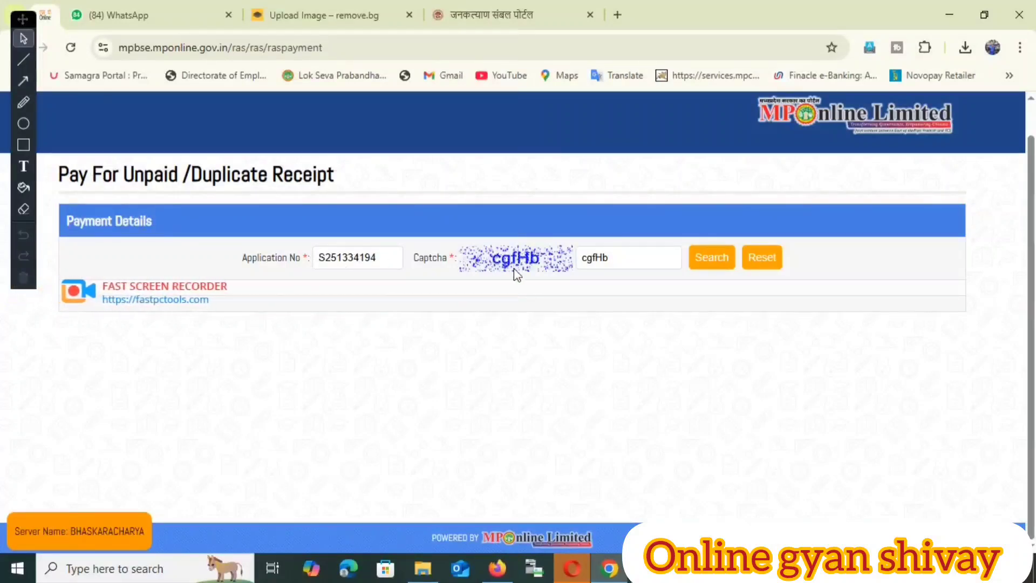
scroll(487, 130, "up", 1)
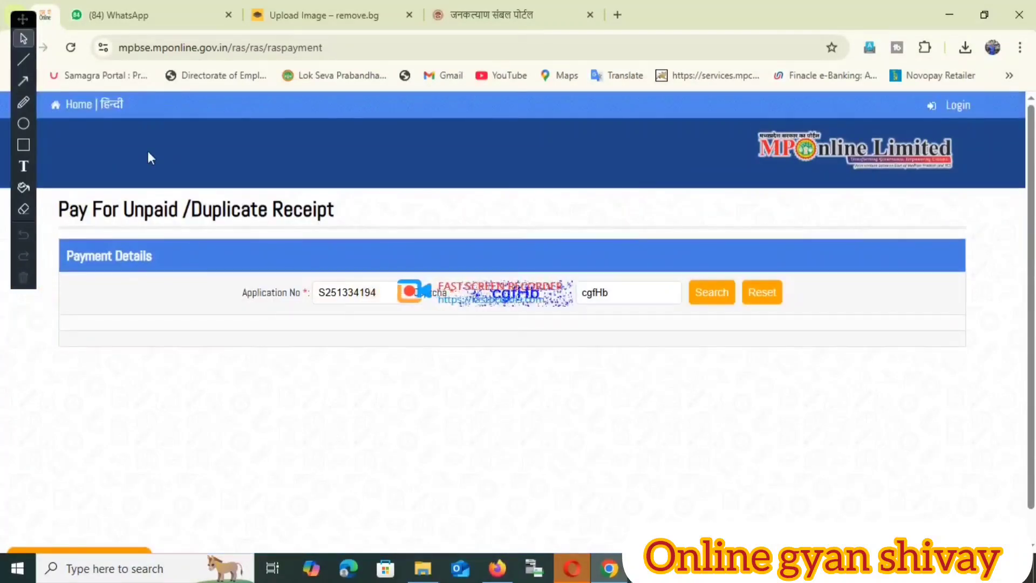
Step: From MPBSE home, open SECOND CHANCE PAYUNPAID / DUPLICATE RECEIPT under Examination / Enrollment Forms
left_click(79, 105)
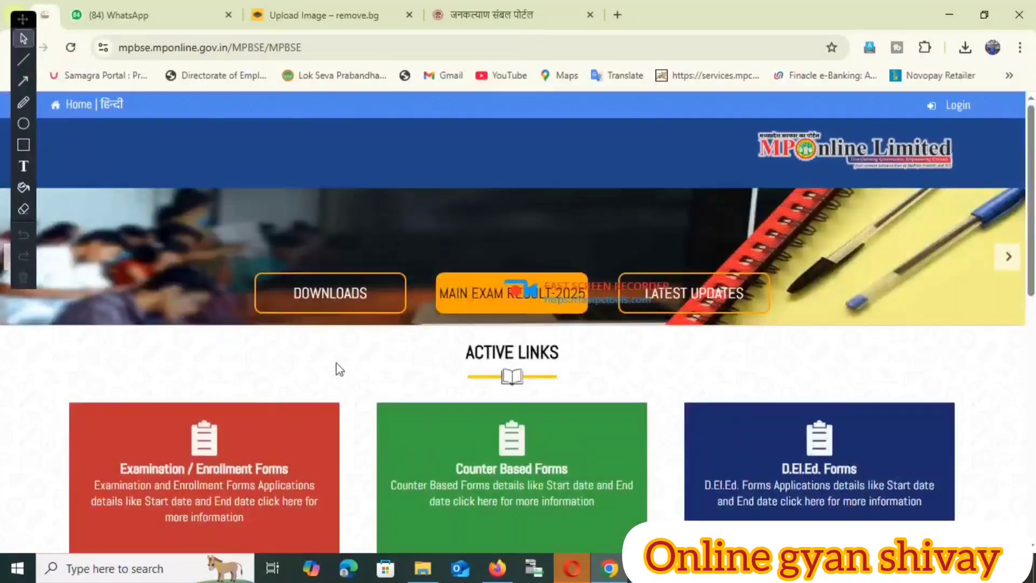
left_click(231, 497)
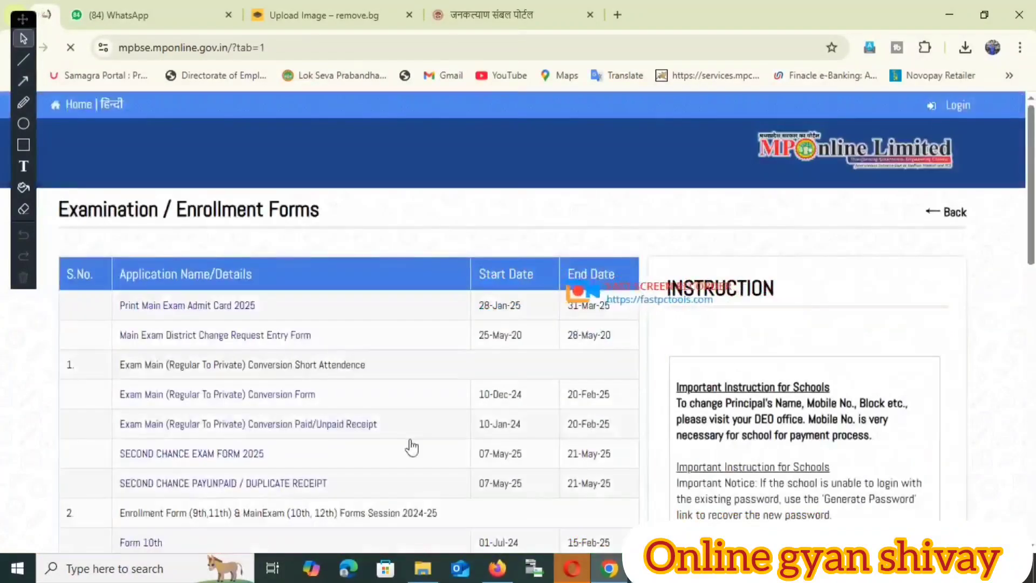
scroll(340, 400, "down", 3)
scroll(339, 400, "up", 2)
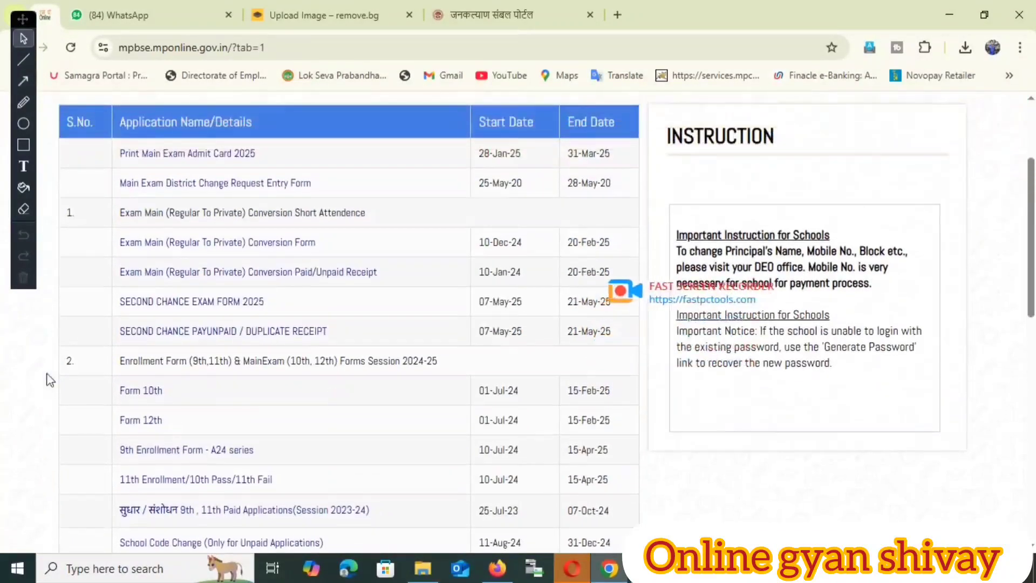
left_click(181, 334)
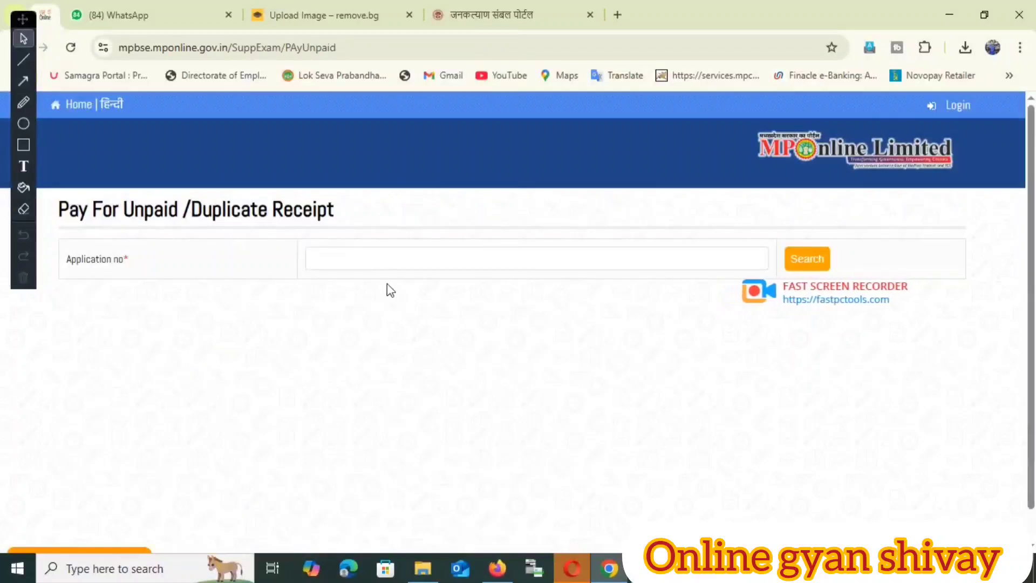
Step: Start entering the application number, clearing a stray character from the field
left_click(406, 260)
type("s")
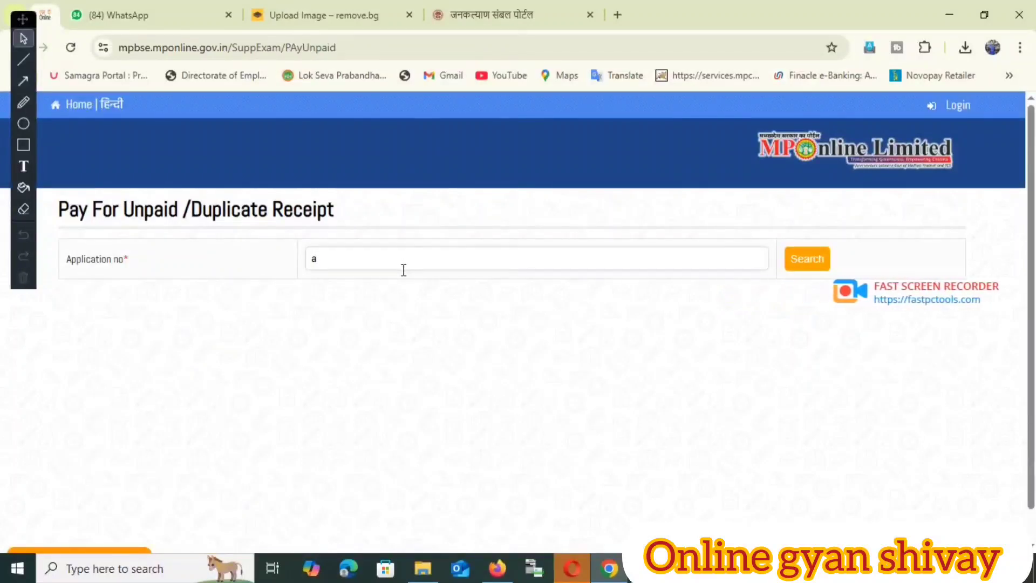
key("BackSpace")
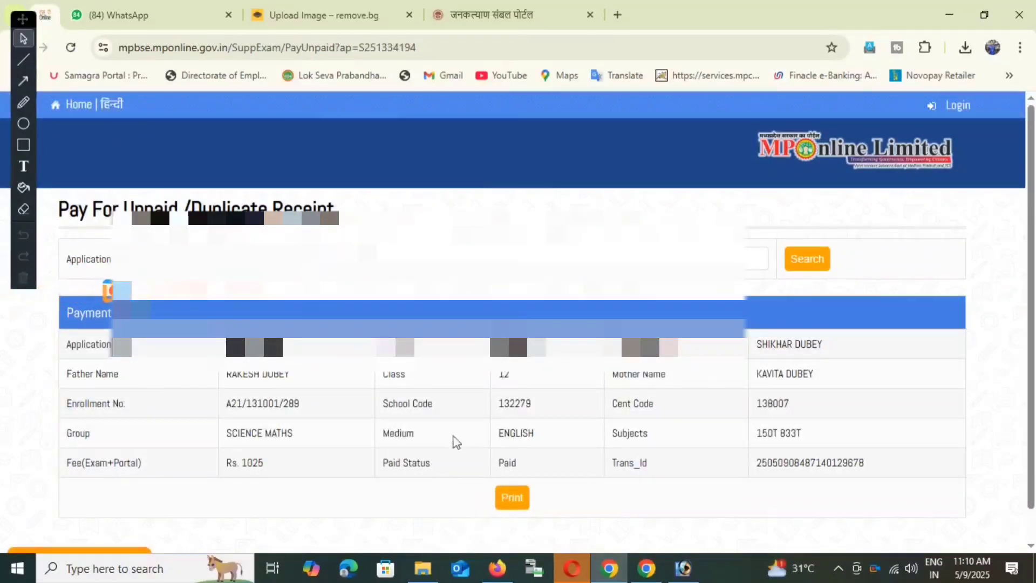
Step: Set the receipt's print options to a custom page range of 1 at Default scale
left_click(514, 499)
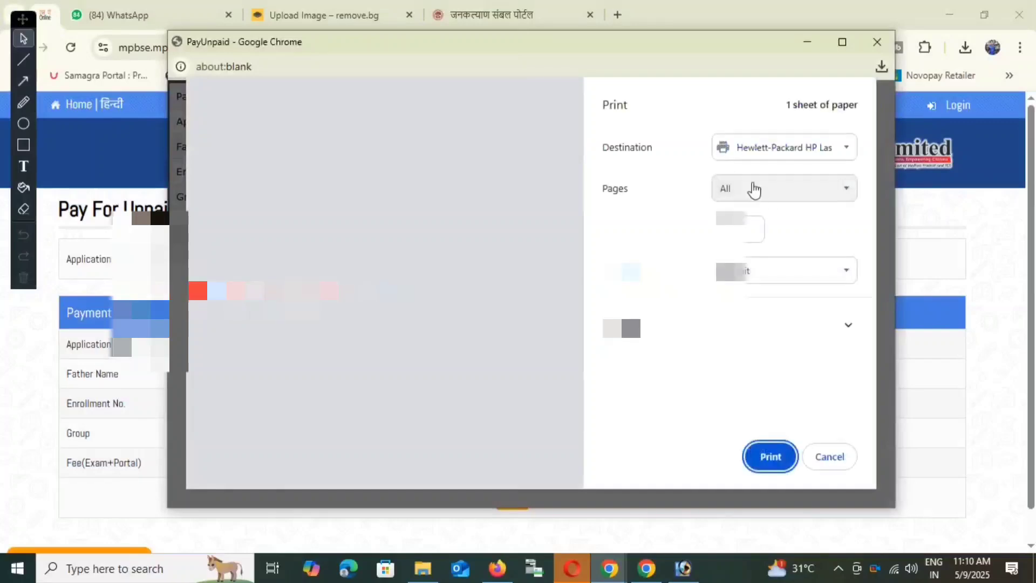
left_click(751, 189)
left_click(747, 231)
type("1")
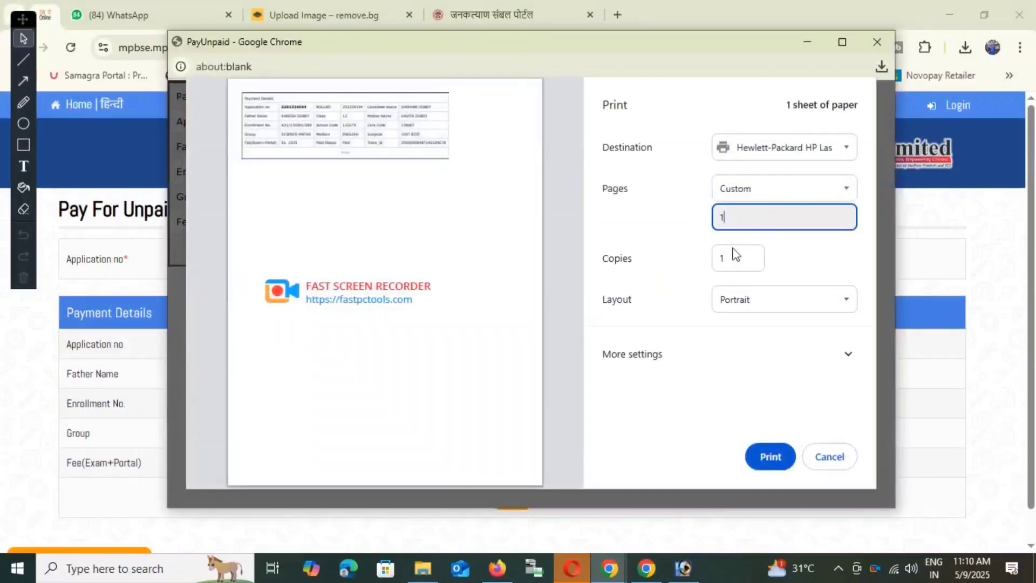
left_click(684, 371)
left_click_drag(870, 252, 869, 421)
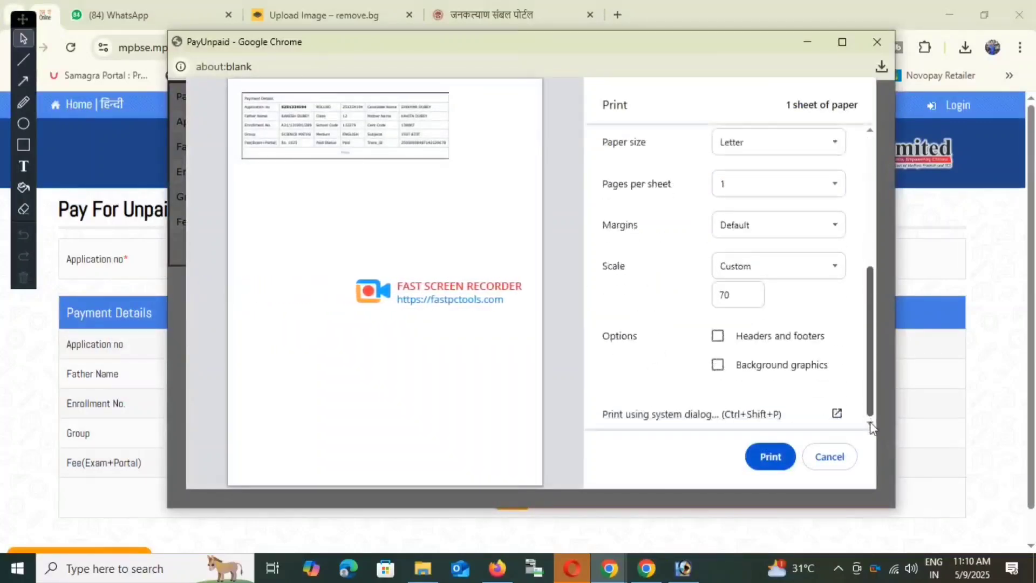
left_click(766, 275)
left_click(735, 290)
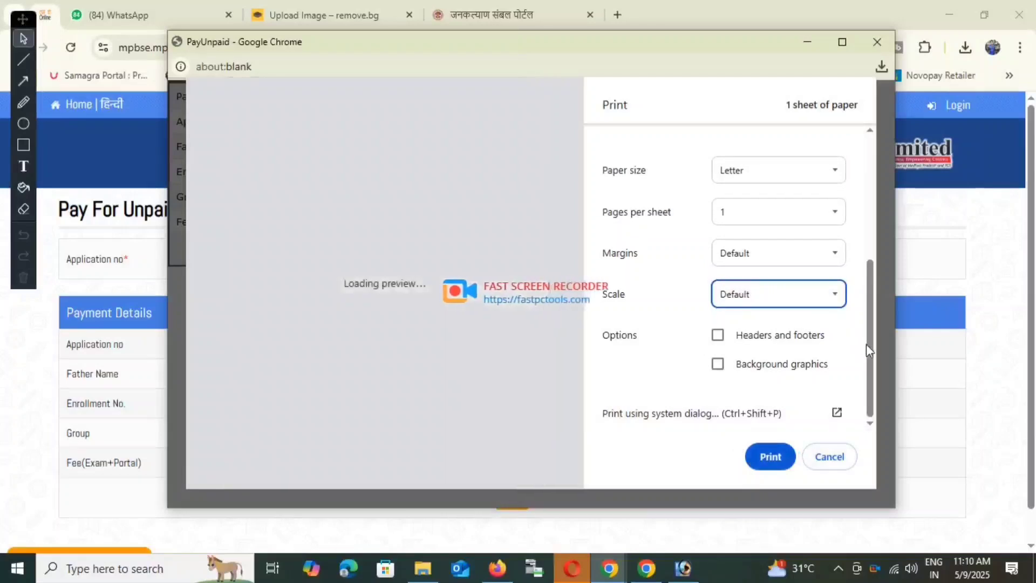
Step: Keep the custom range and print page 1 of the Rs. 1025 receipt to the Hewlett-Packard printer
left_click_drag(872, 326, 880, 177)
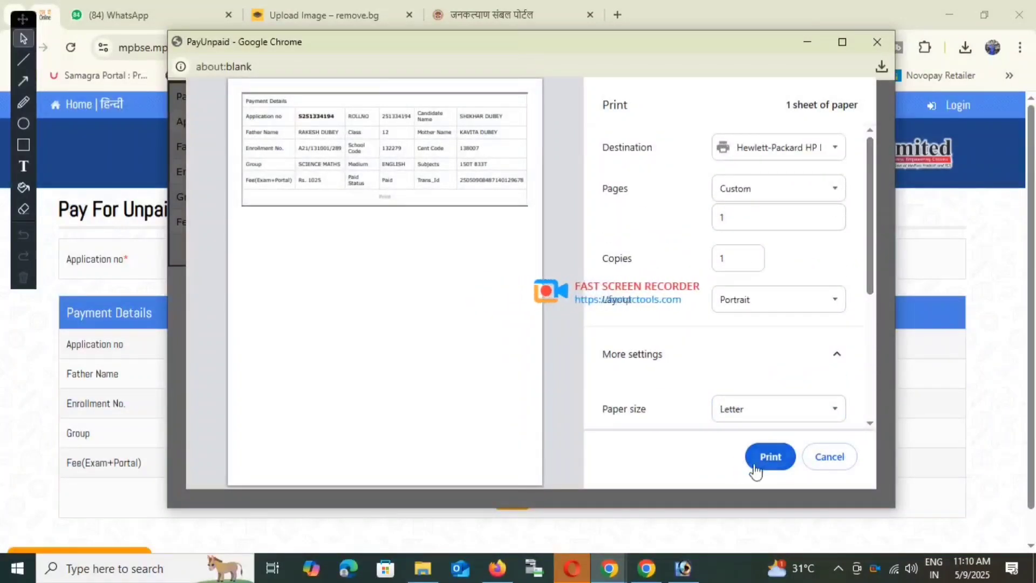
left_click(756, 198)
left_click(755, 199)
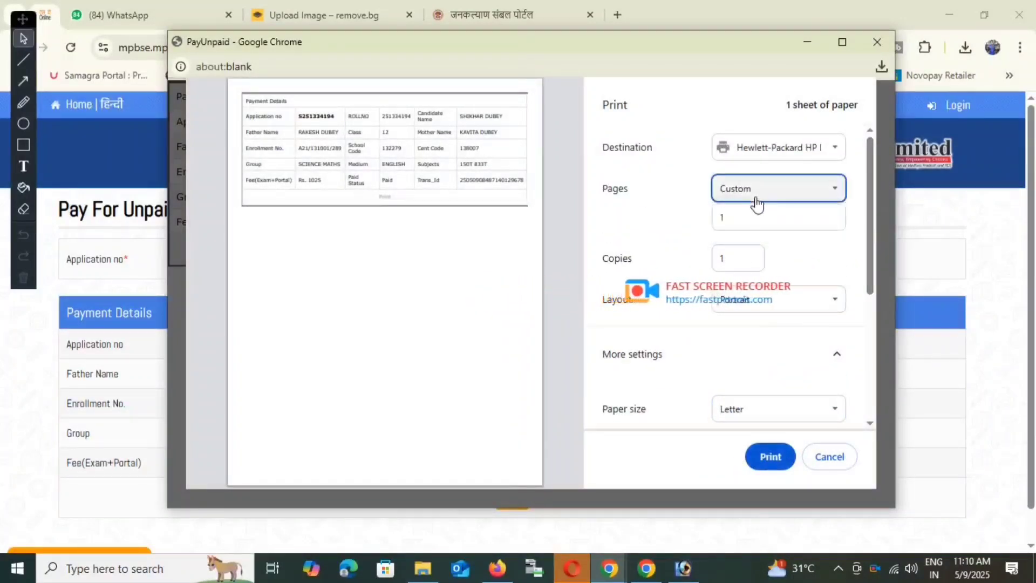
left_click(767, 467)
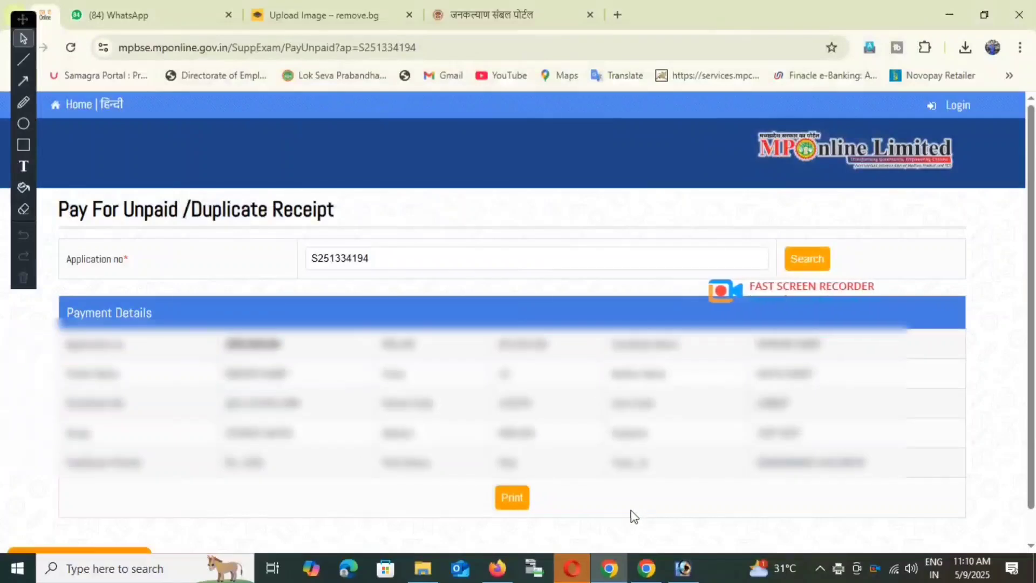
scroll(674, 491, "down", 1)
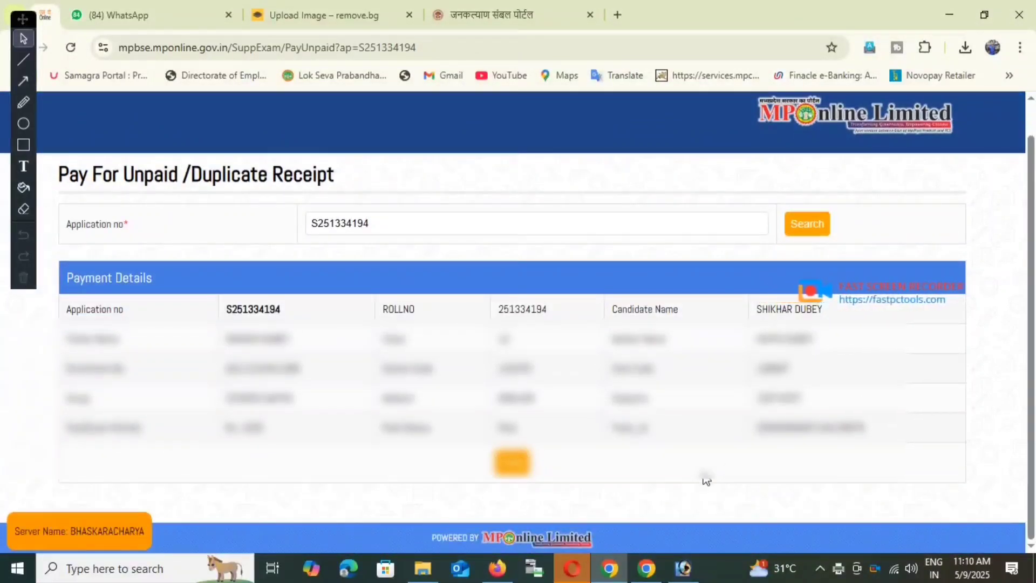